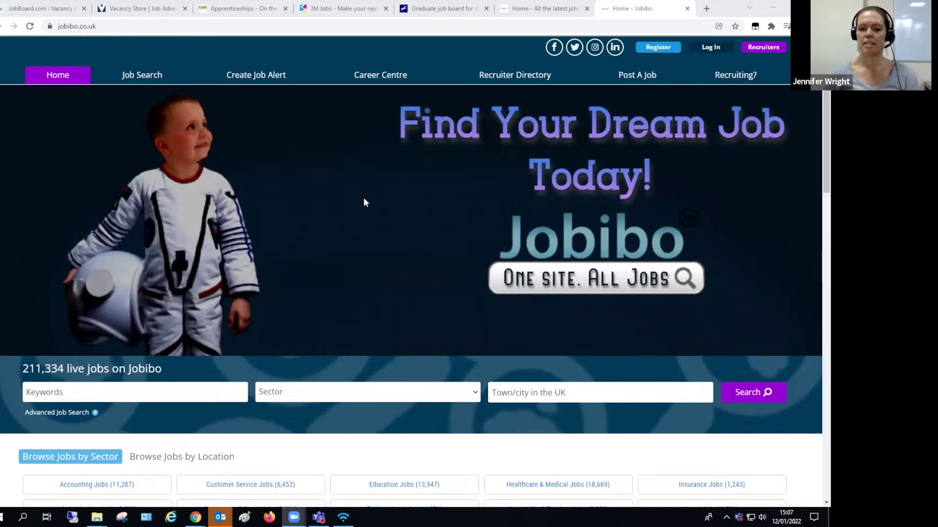
Scroll the Jobibo homepage past job alerts, CV builder and career centre to the featured recruiters and footer.
scroll(380, 214, "down", 10)
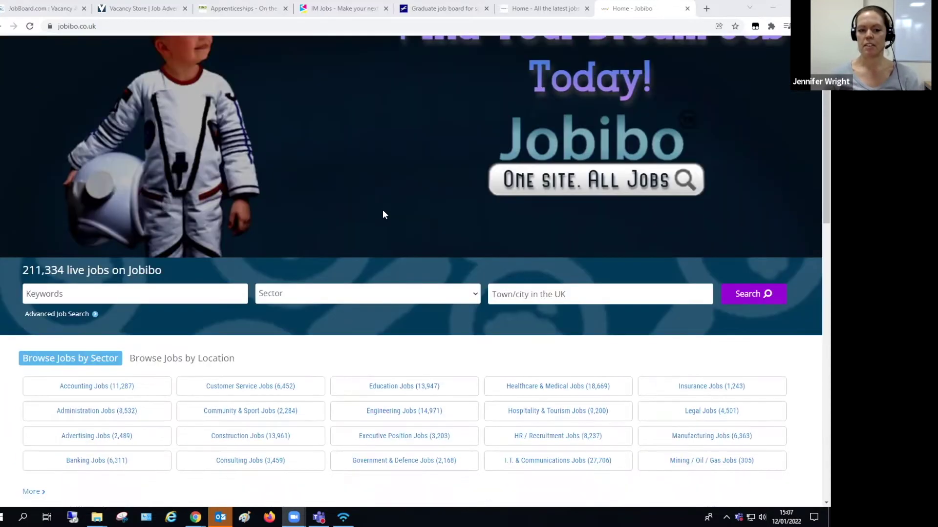
scroll(386, 211, "down", 9)
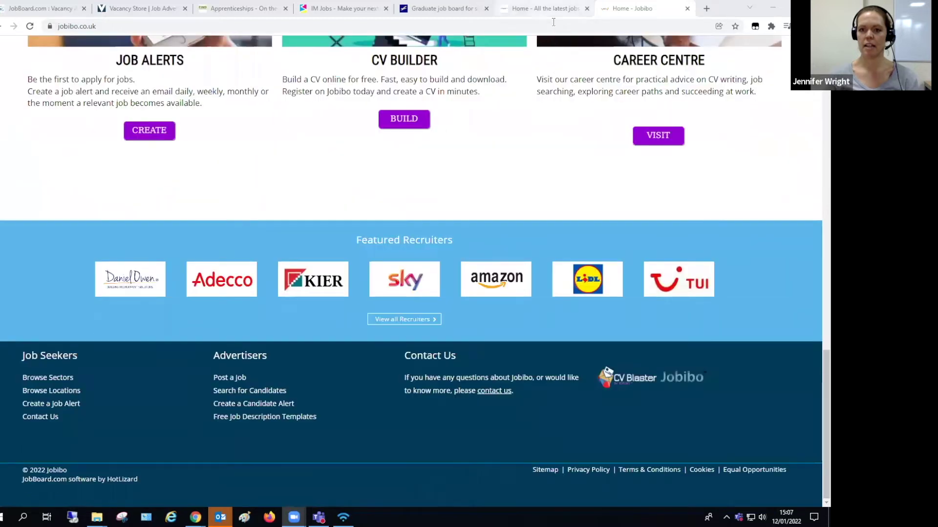
Switch to FOX8 Jobs and review its Job of the Day and Featured Jobs.
left_click(543, 8)
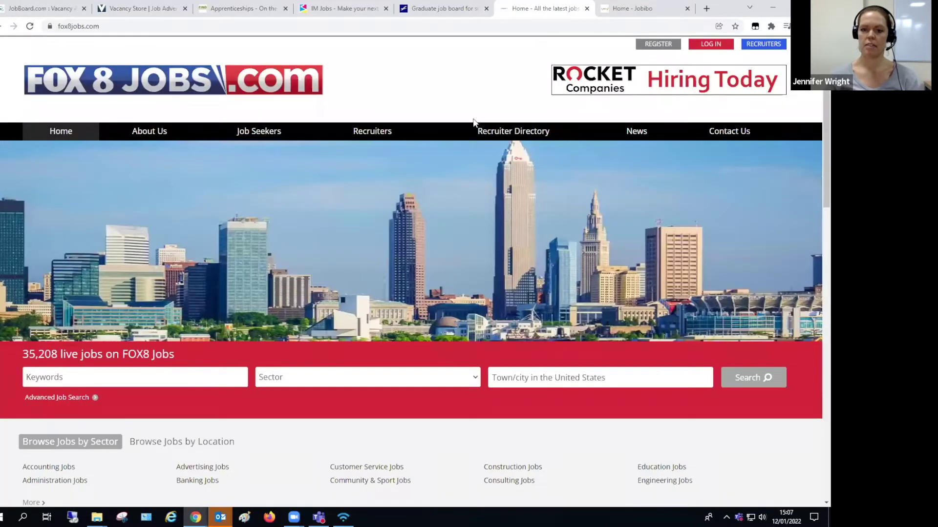
scroll(474, 122, "down", 9)
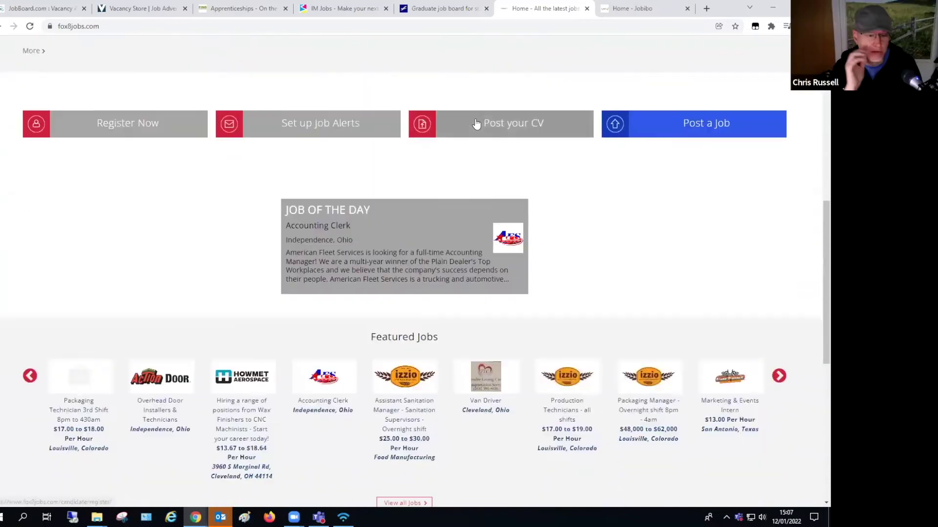
scroll(476, 124, "down", 5)
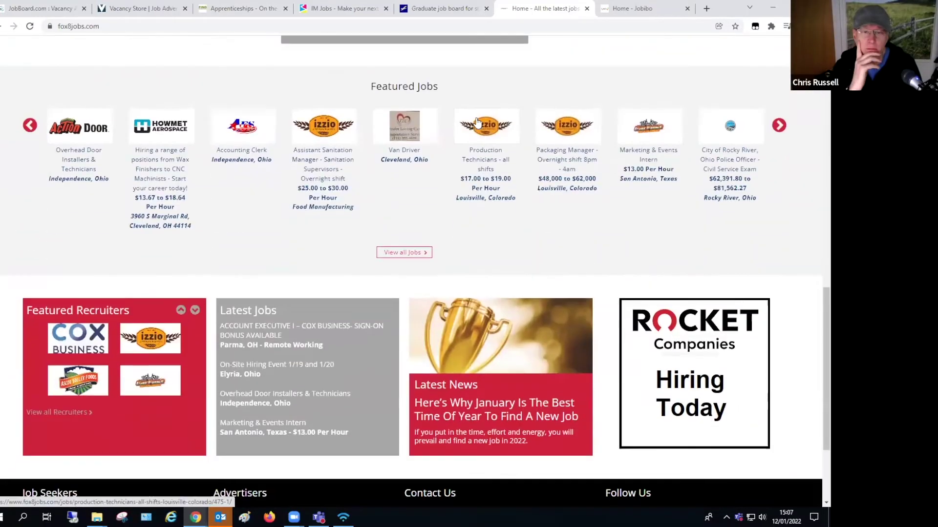
scroll(477, 122, "up", 7)
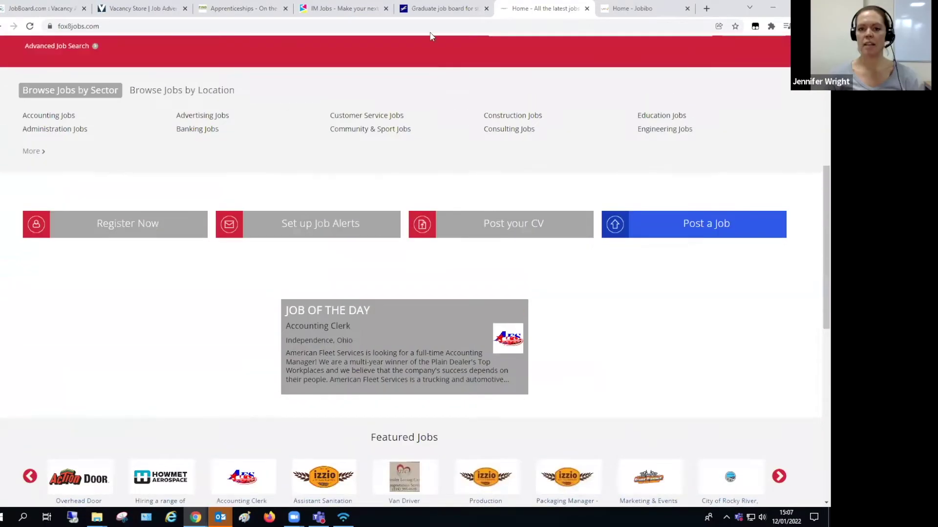
Switch to Gradsouthwest.com and browse its featured jobs, job of the week and latest graduate jobs.
left_click(426, 19)
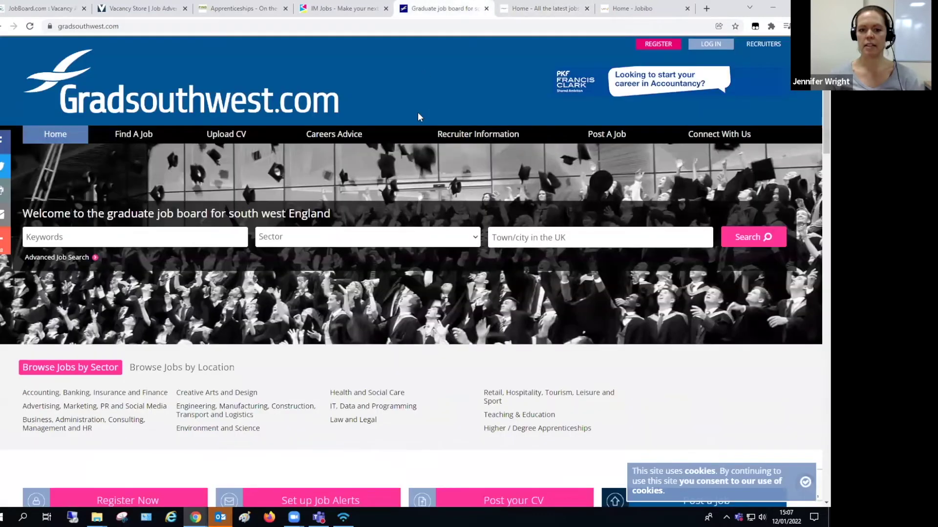
scroll(418, 119, "down", 9)
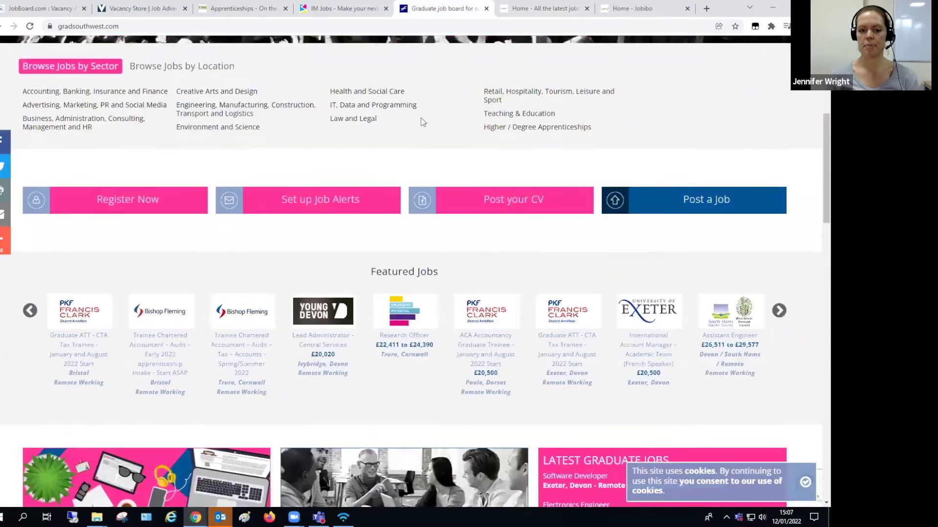
scroll(421, 123, "down", 4)
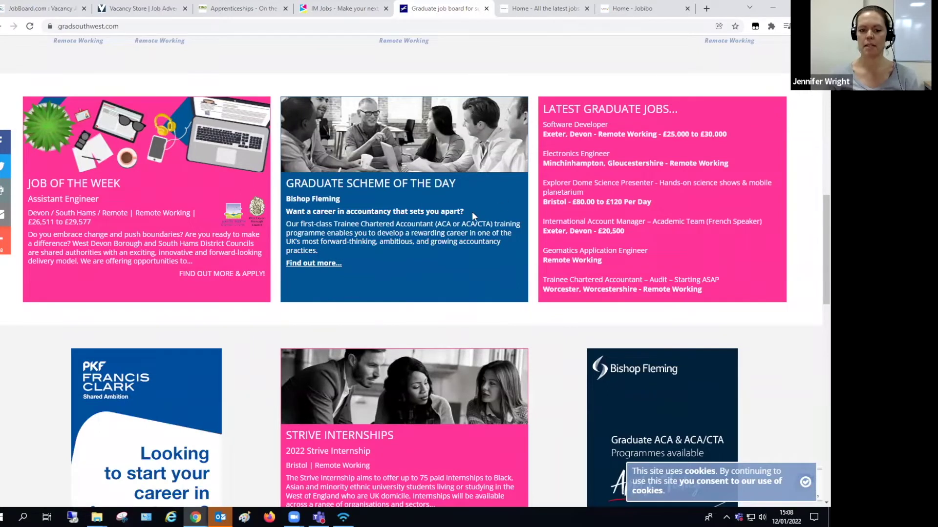
scroll(472, 212, "down", 9)
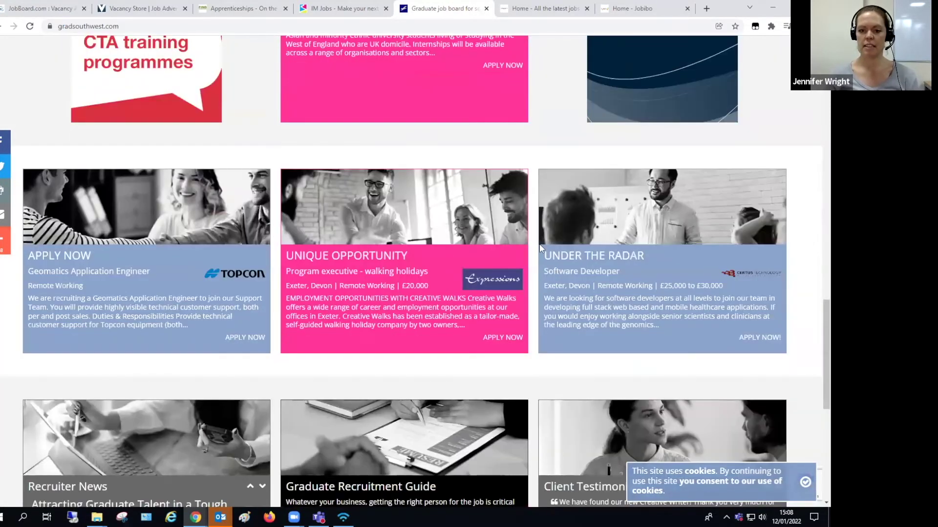
scroll(543, 246, "down", 4)
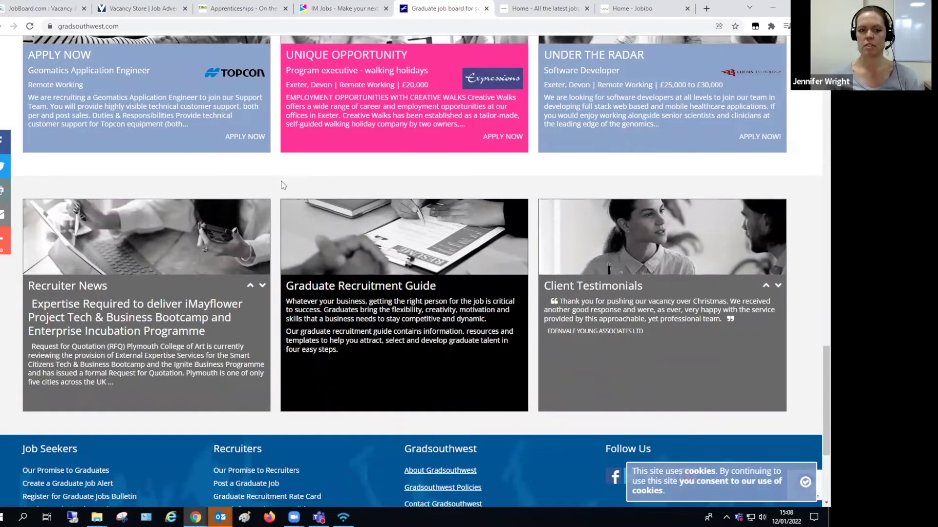
scroll(265, 183, "up", 1)
scroll(264, 180, "up", 2)
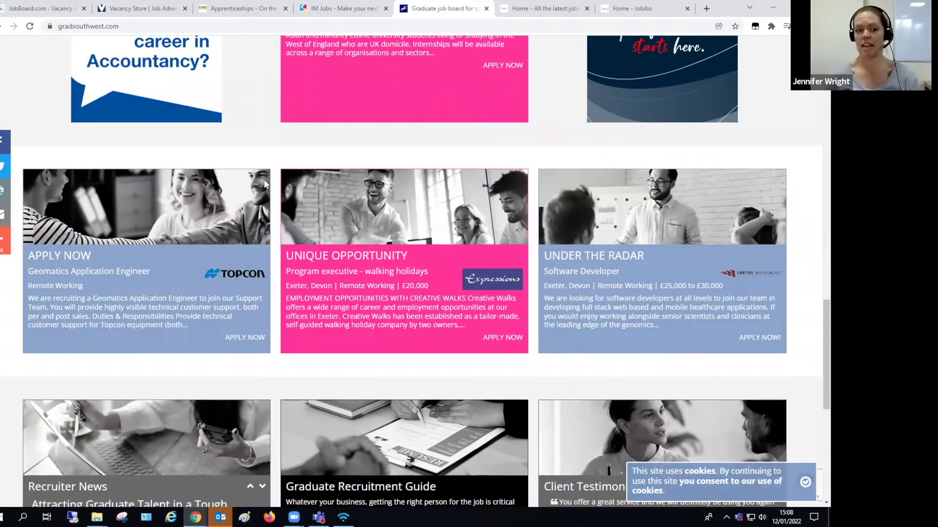
scroll(275, 135, "up", 1)
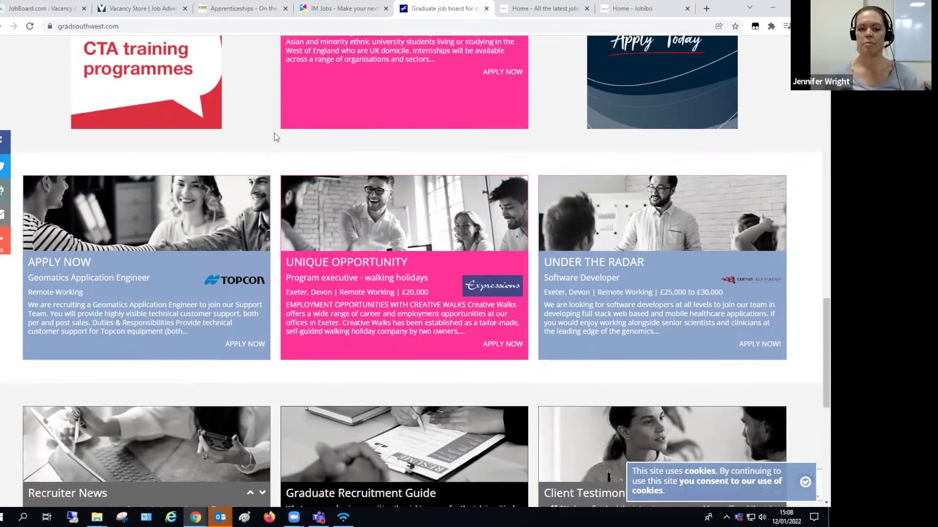
scroll(274, 138, "up", 6)
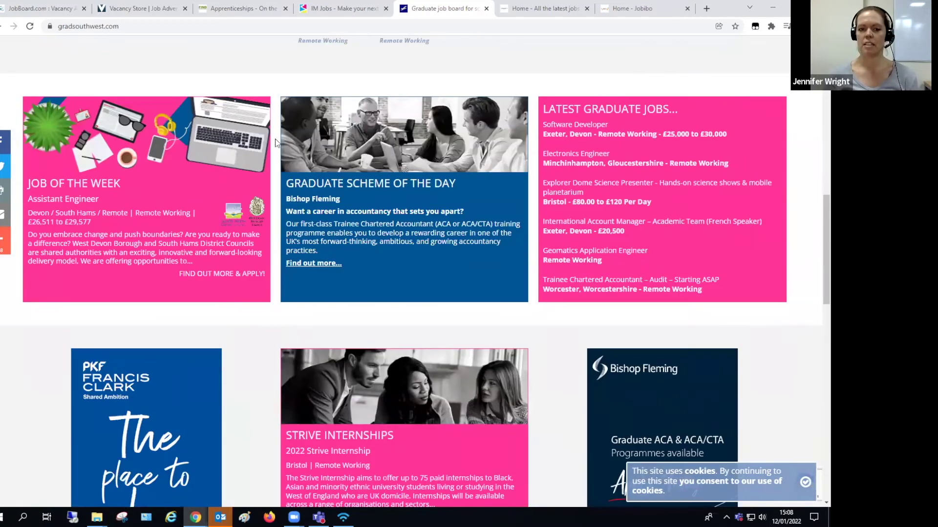
scroll(276, 140, "up", 3)
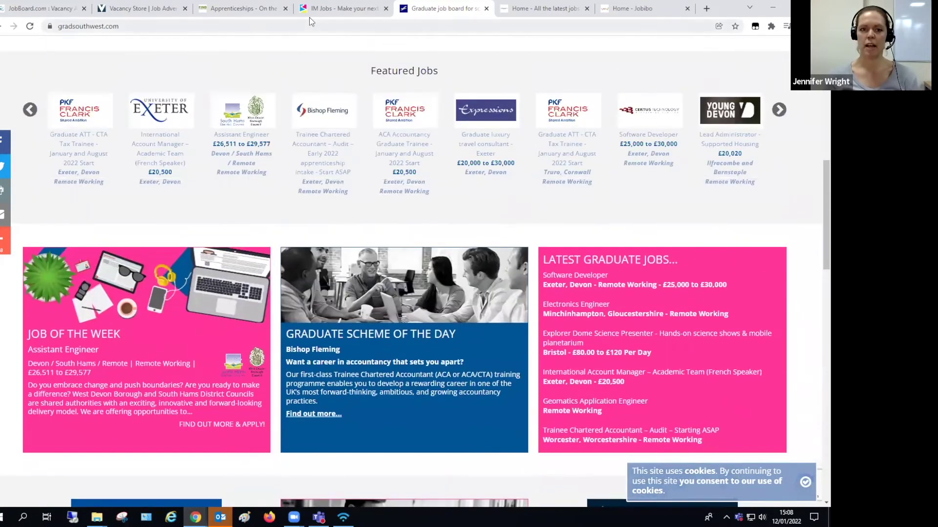
Switch to IM Jobs and browse its featured jobs and coverage map, back up to the search box.
left_click(323, 9)
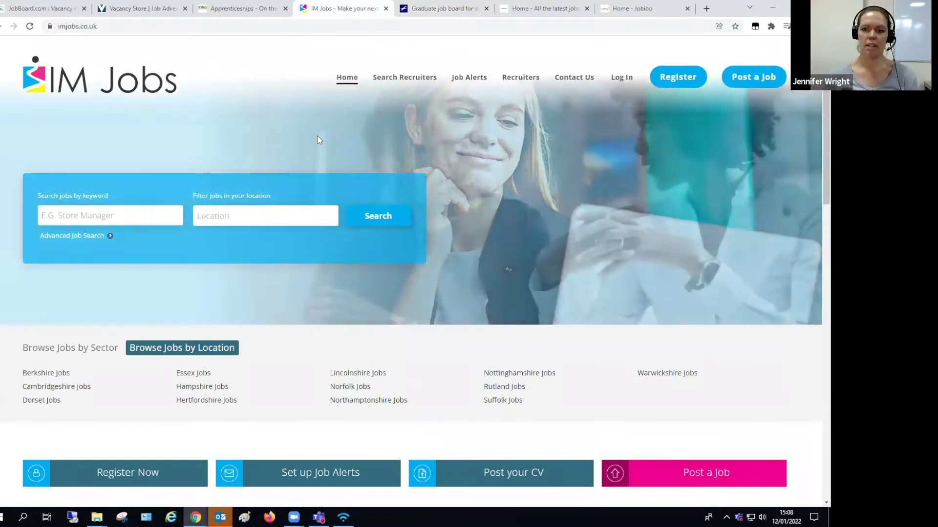
scroll(319, 140, "down", 2)
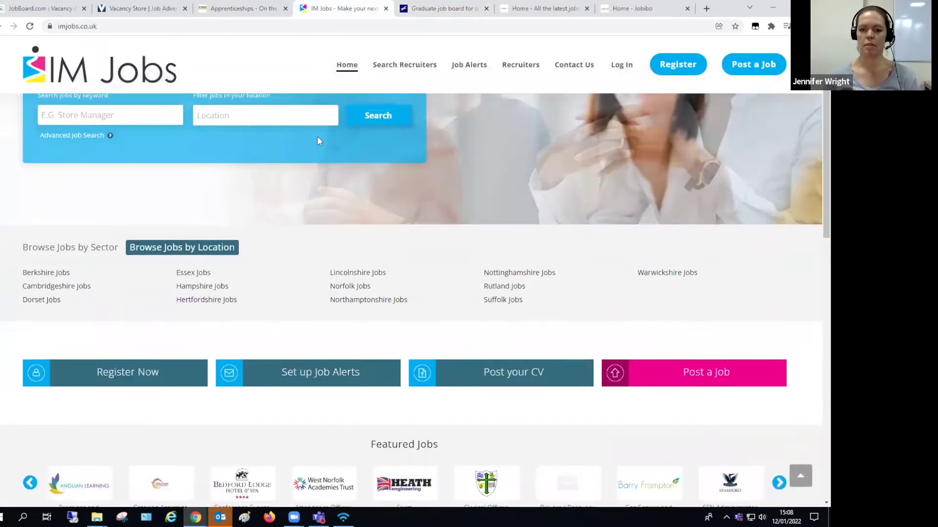
scroll(318, 141, "down", 8)
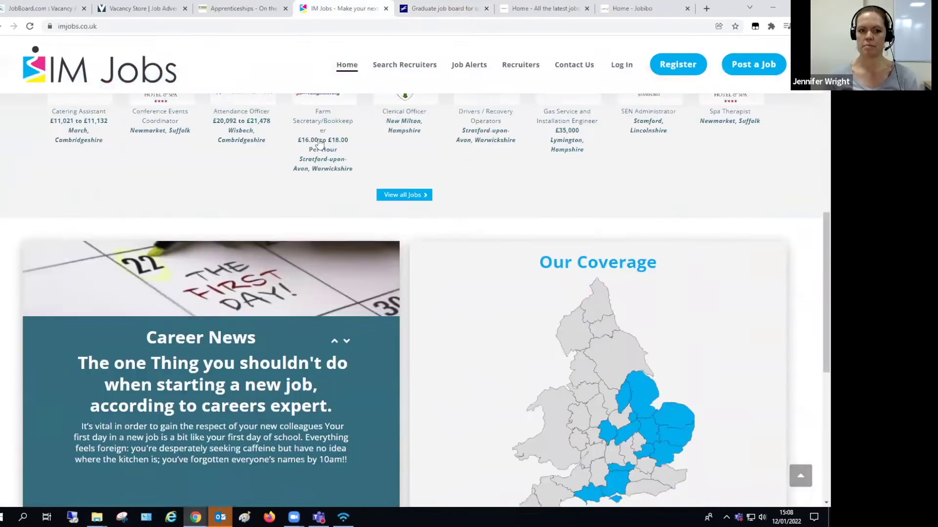
scroll(320, 142, "down", 8)
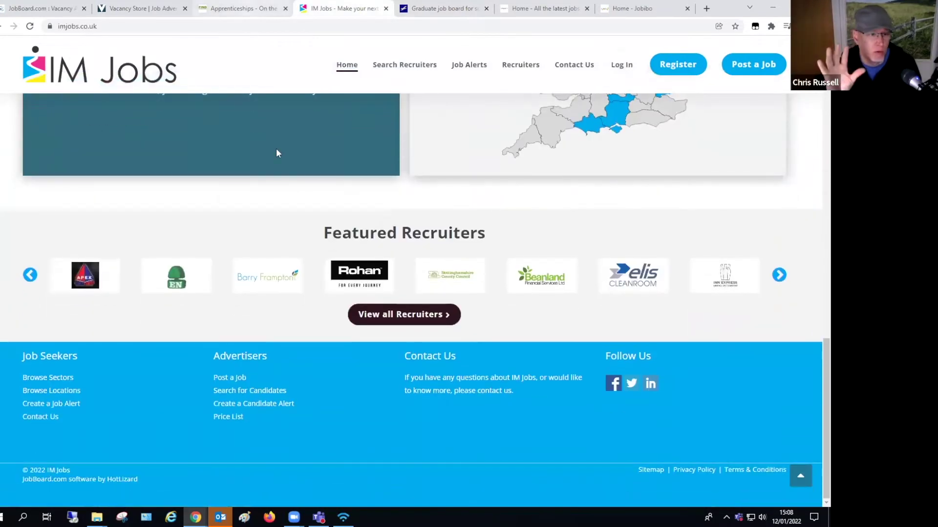
scroll(276, 156, "up", 7)
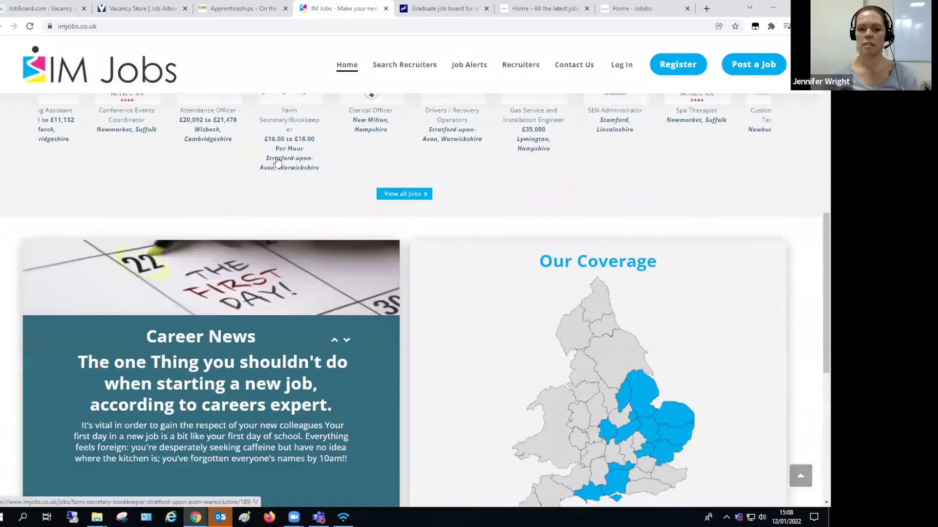
scroll(277, 161, "up", 9)
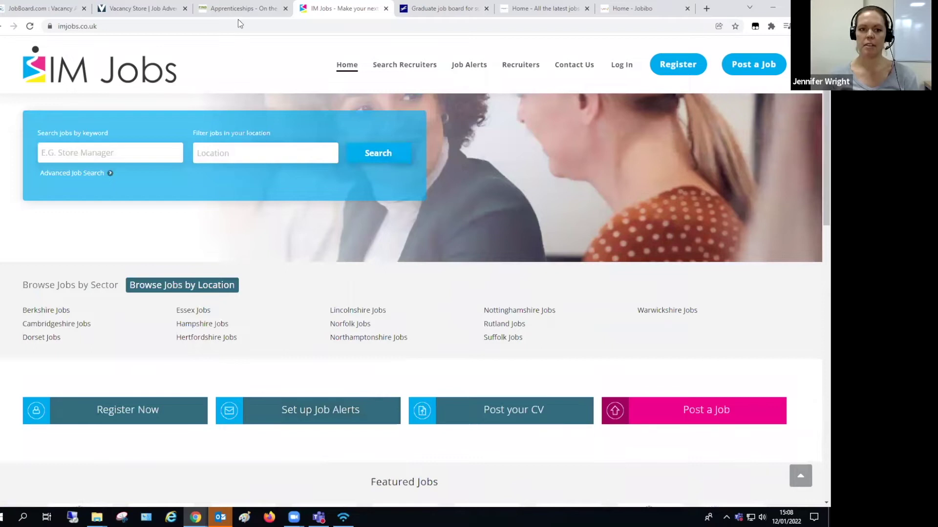
Switch to Find Apprenticeships and scroll down its homepage to the Apprenticeship Levels section.
left_click(238, 16)
mouse_move(307, 146)
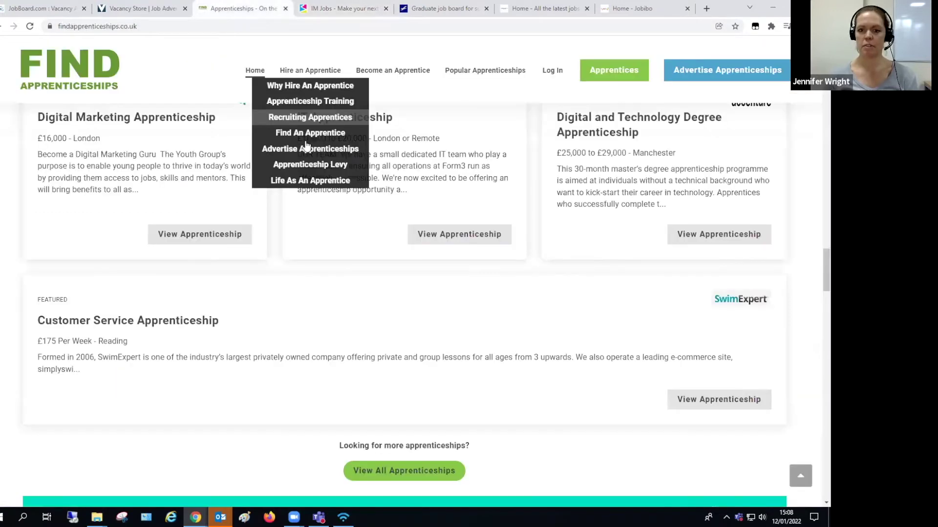
scroll(300, 147, "up", 15)
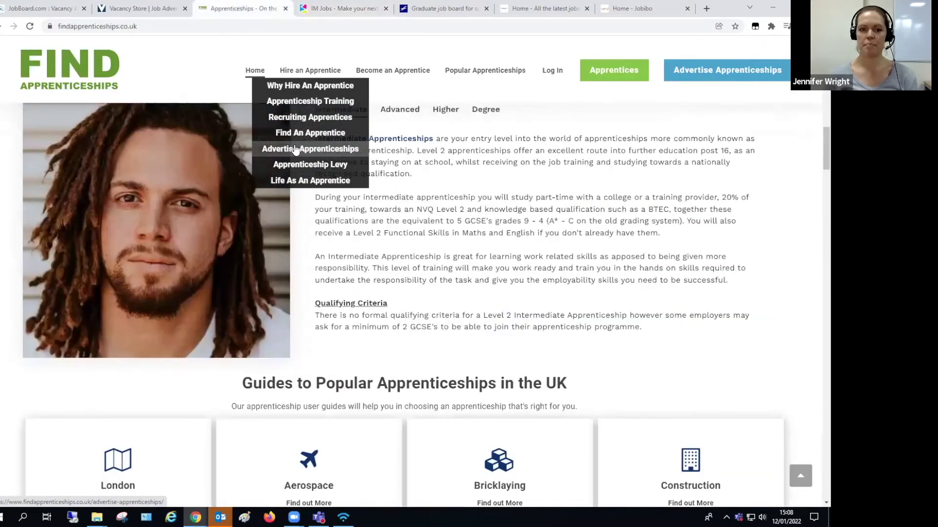
scroll(308, 163, "up", 10)
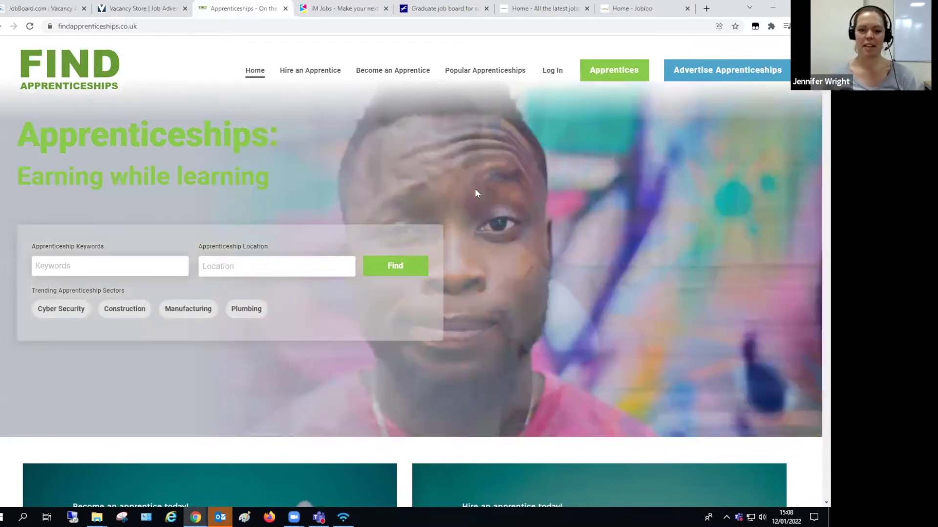
scroll(268, 267, "down", 5)
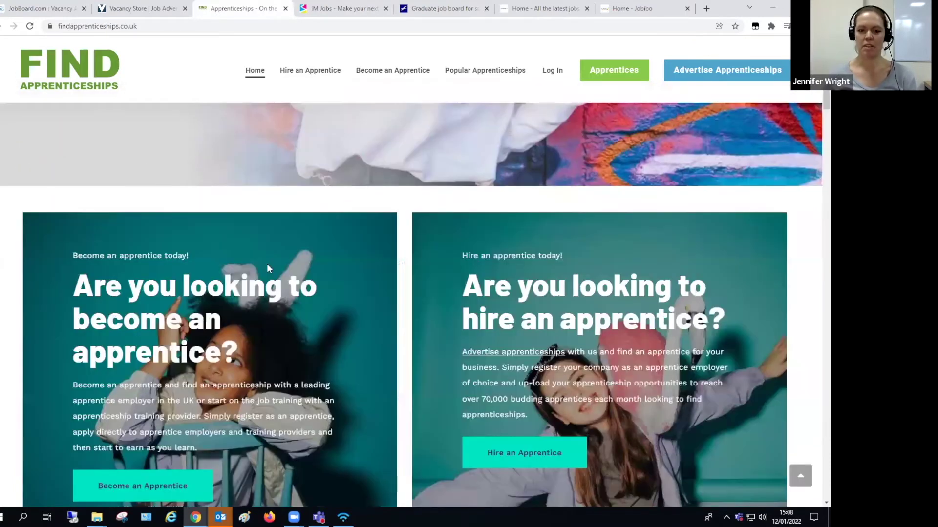
scroll(266, 264, "down", 4)
scroll(268, 267, "down", 4)
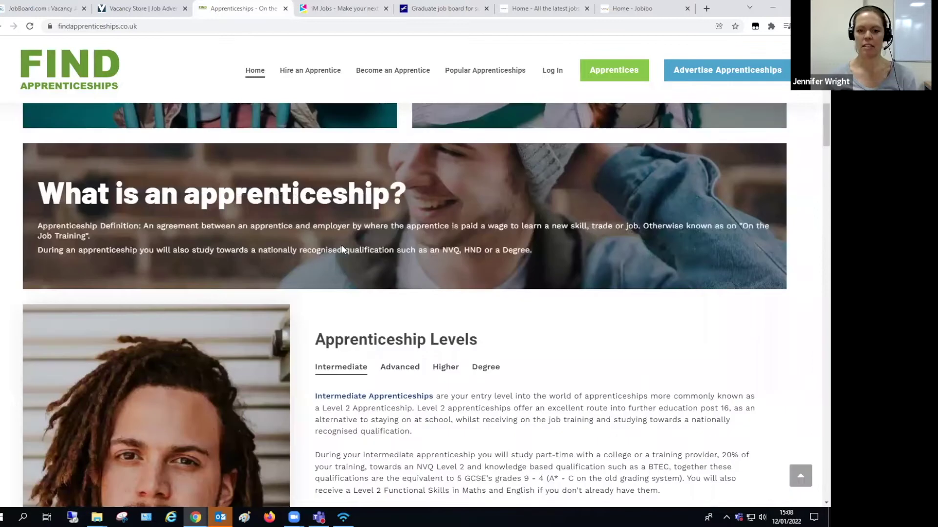
scroll(343, 250, "down", 3)
scroll(425, 229, "down", 1)
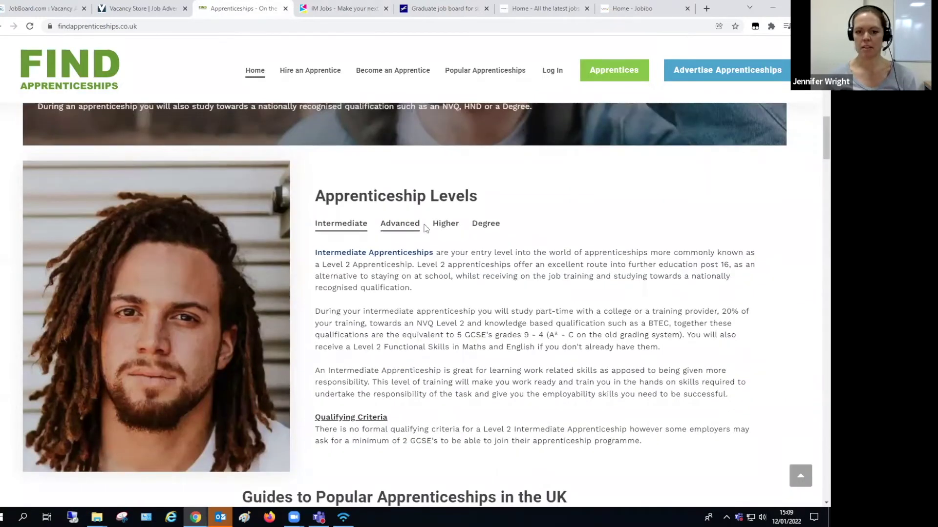
Show the Higher apprenticeship level, browse the guides, FAQs and blog, then move to Vacancy Store.
left_click(457, 227)
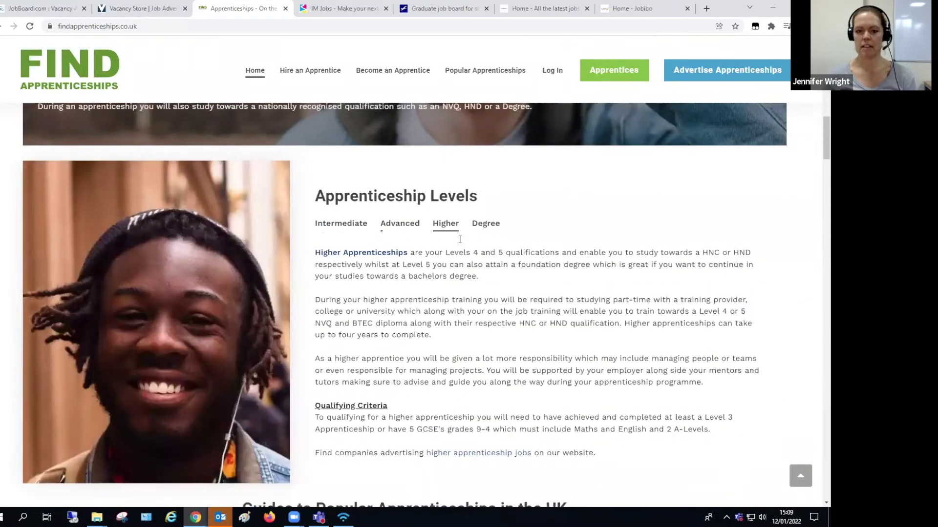
scroll(459, 252, "down", 6)
scroll(458, 253, "down", 6)
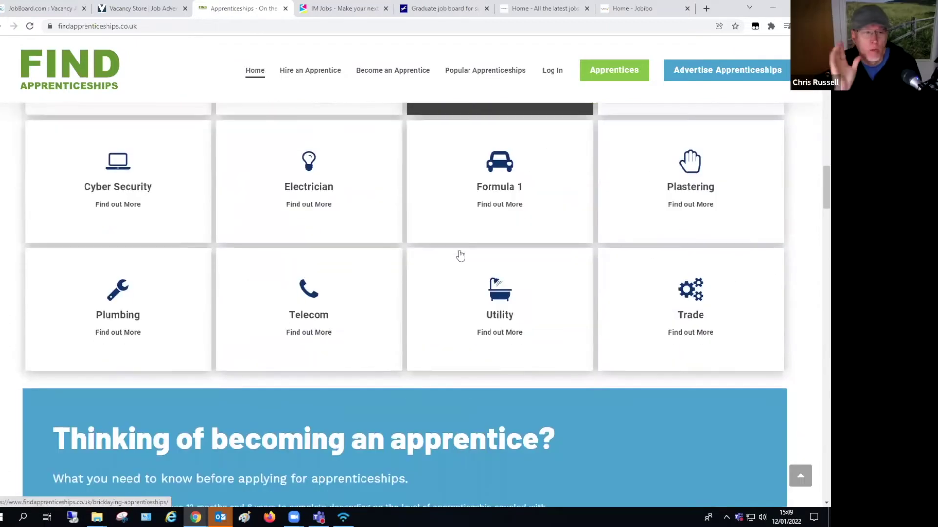
scroll(460, 251, "down", 6)
scroll(460, 253, "down", 5)
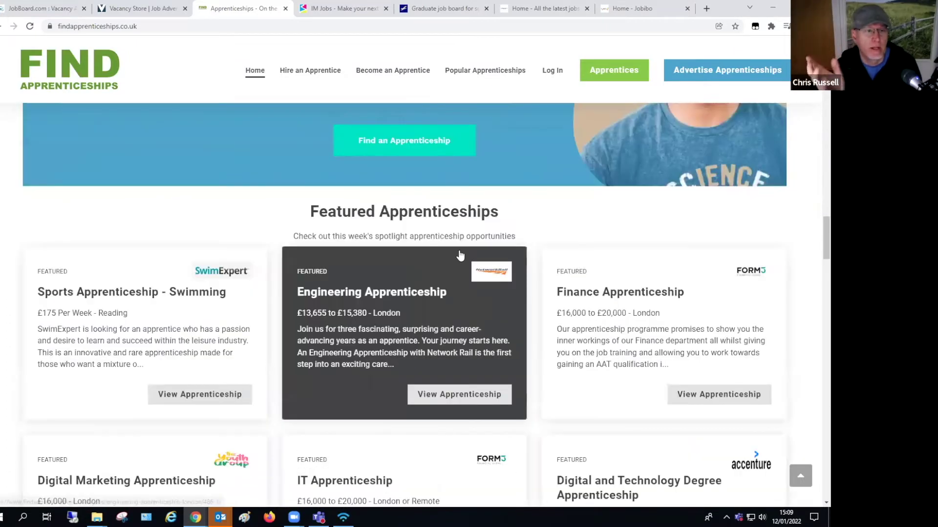
scroll(460, 254, "down", 6)
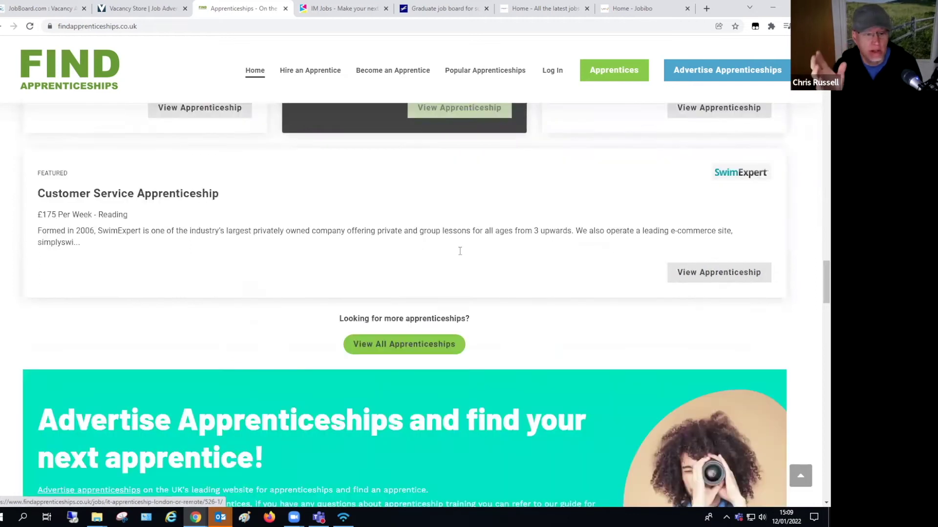
scroll(459, 251, "down", 5)
scroll(460, 251, "down", 3)
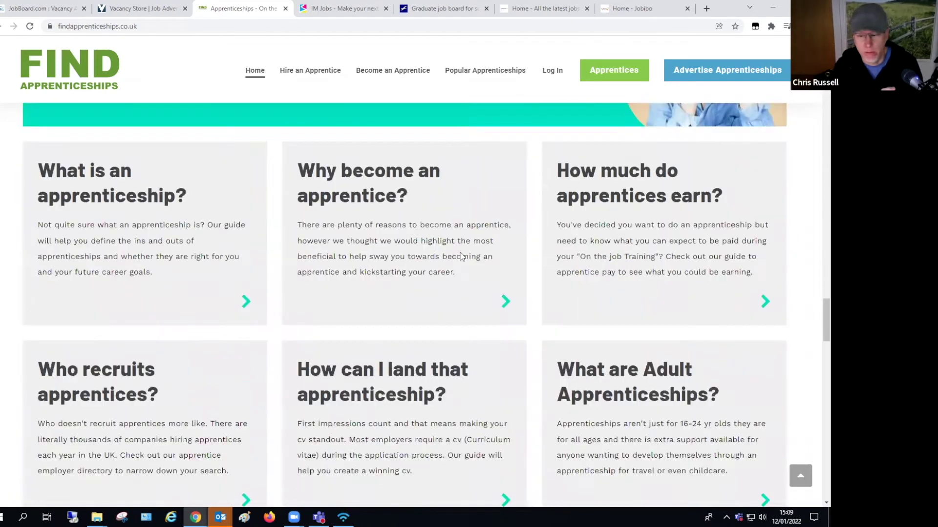
scroll(462, 256, "down", 1)
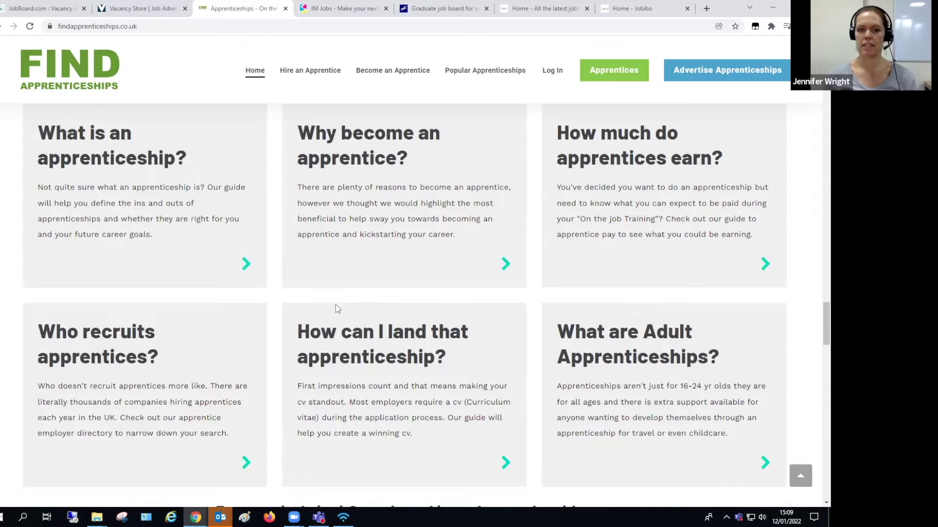
scroll(335, 309, "down", 4)
scroll(331, 304, "down", 8)
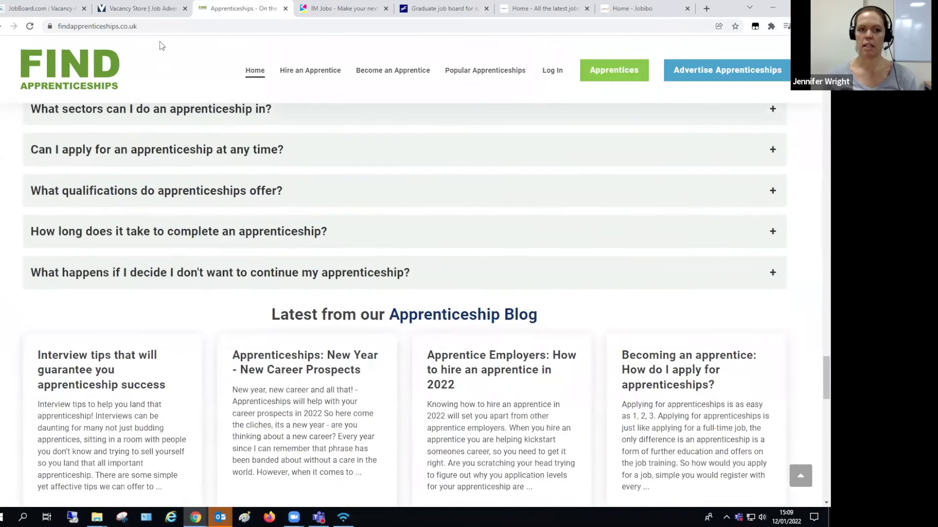
key("ctrl+shift+Tab")
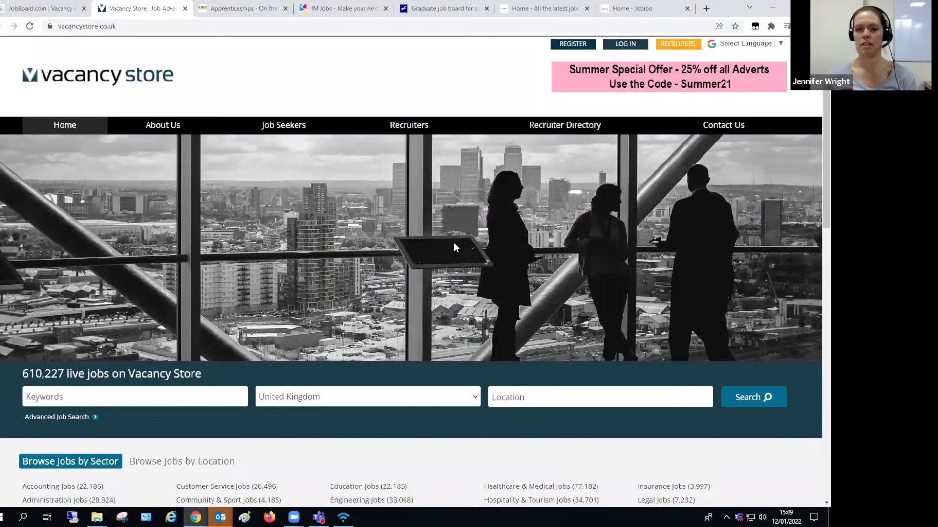
Return from Vacancy Store to Find Apprenticeships and scroll down to its footer.
scroll(453, 244, "down", 2)
scroll(666, 163, "up", 2)
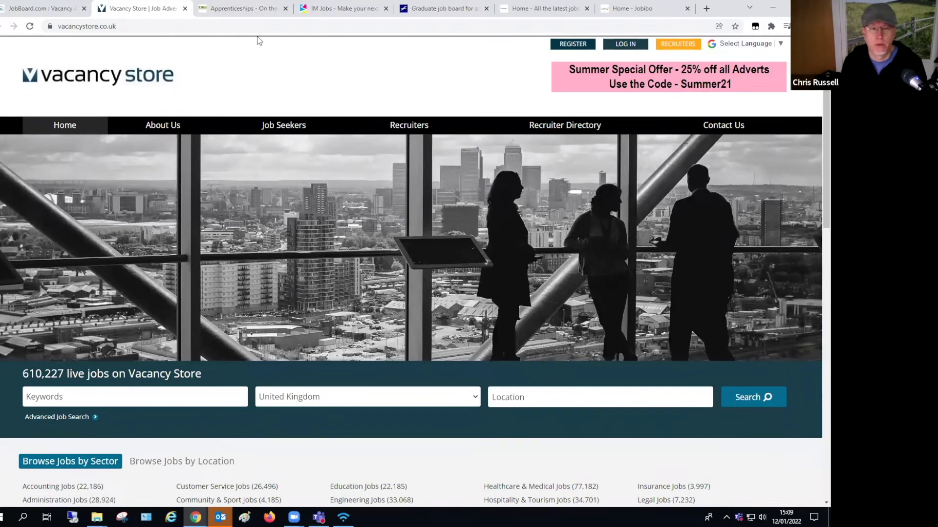
key("ctrl+Tab")
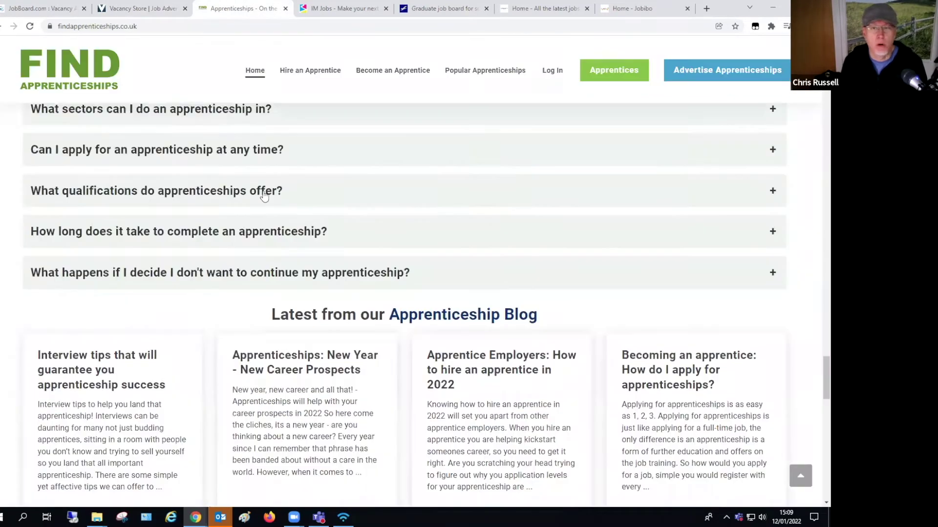
scroll(342, 220, "down", 3)
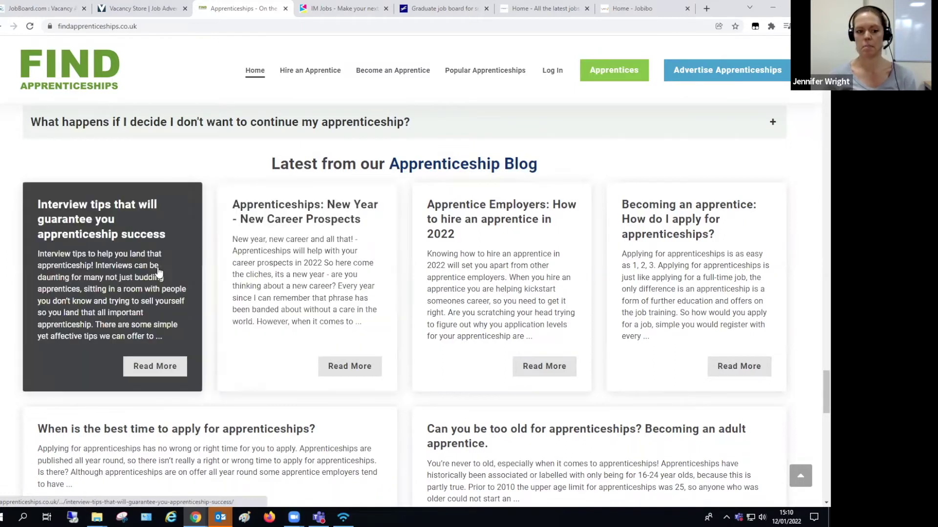
scroll(174, 281, "down", 2)
scroll(174, 281, "down", 3)
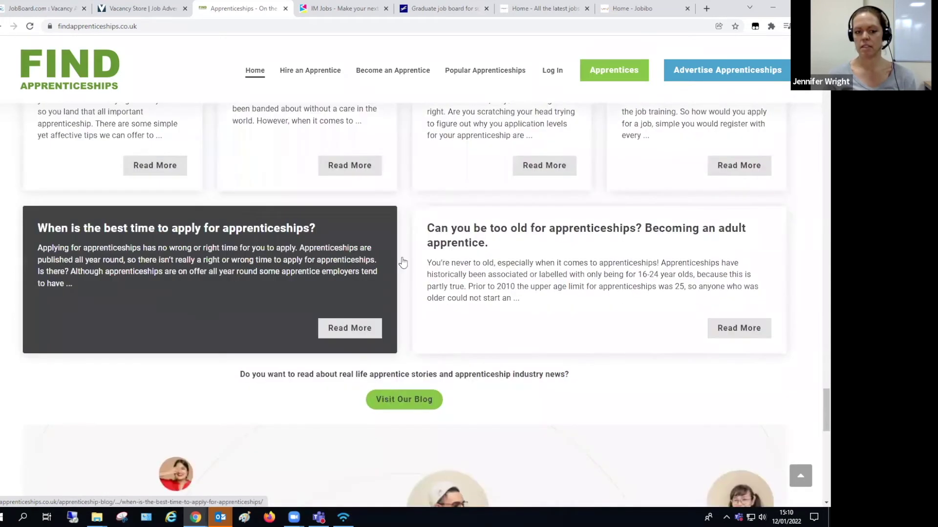
scroll(507, 268, "down", 1)
scroll(508, 269, "down", 8)
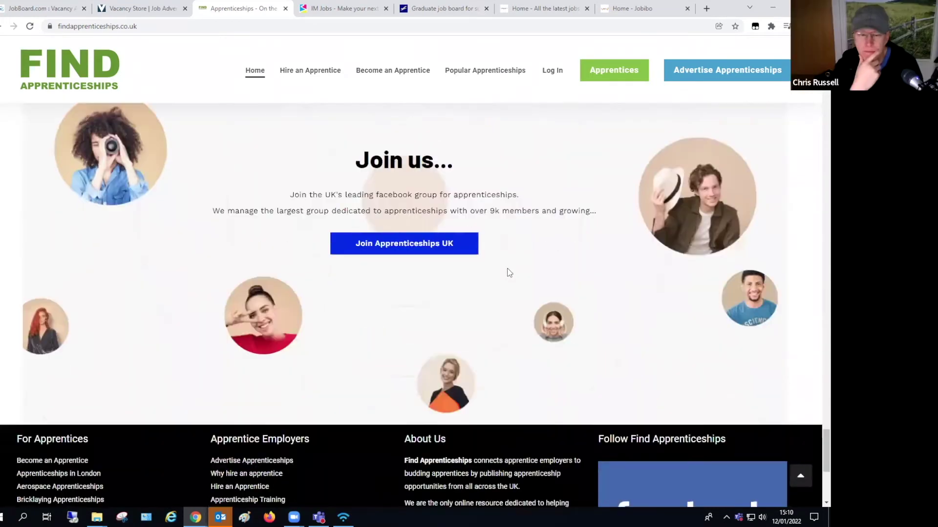
scroll(508, 270, "down", 2)
scroll(508, 269, "down", 4)
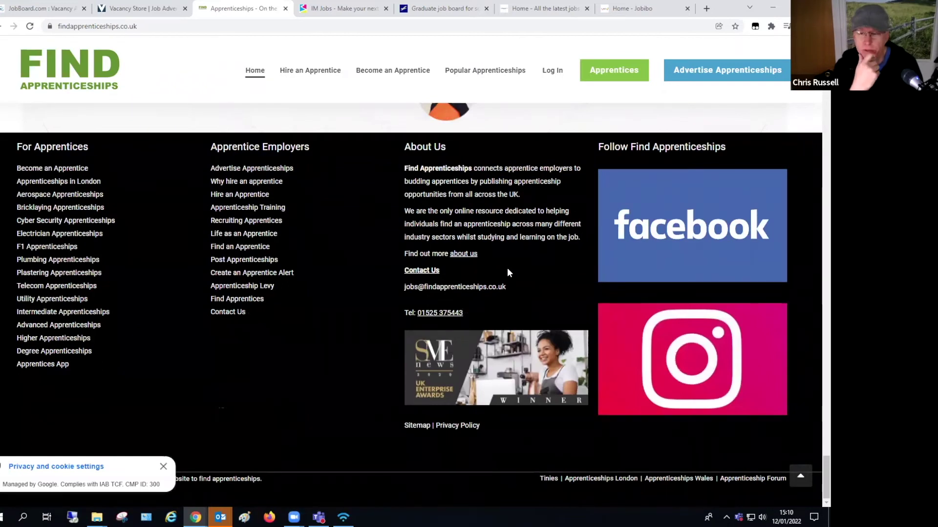
Scroll Find Apprenticeships back to the top, showing the keyword and location search.
scroll(507, 269, "up", 10)
scroll(507, 270, "up", 15)
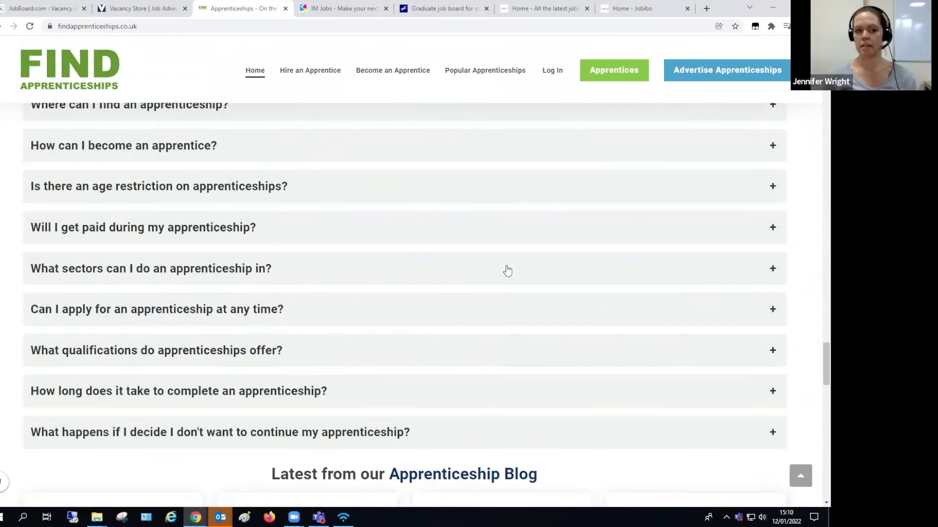
scroll(507, 270, "up", 5)
scroll(507, 270, "up", 6)
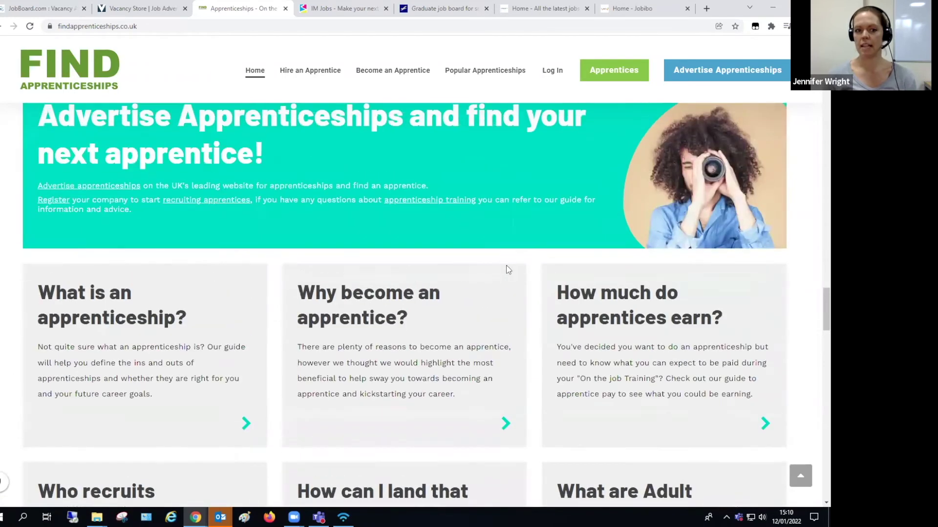
scroll(507, 270, "up", 8)
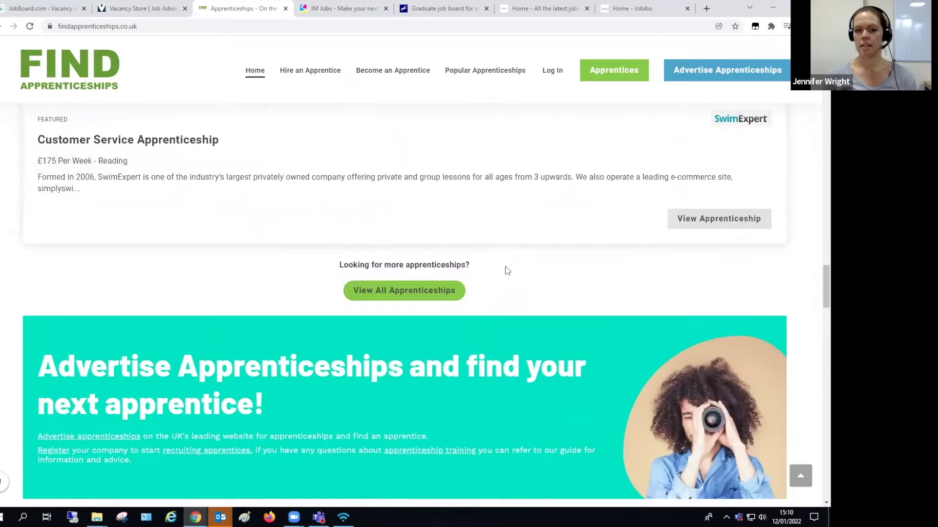
scroll(505, 265, "up", 9)
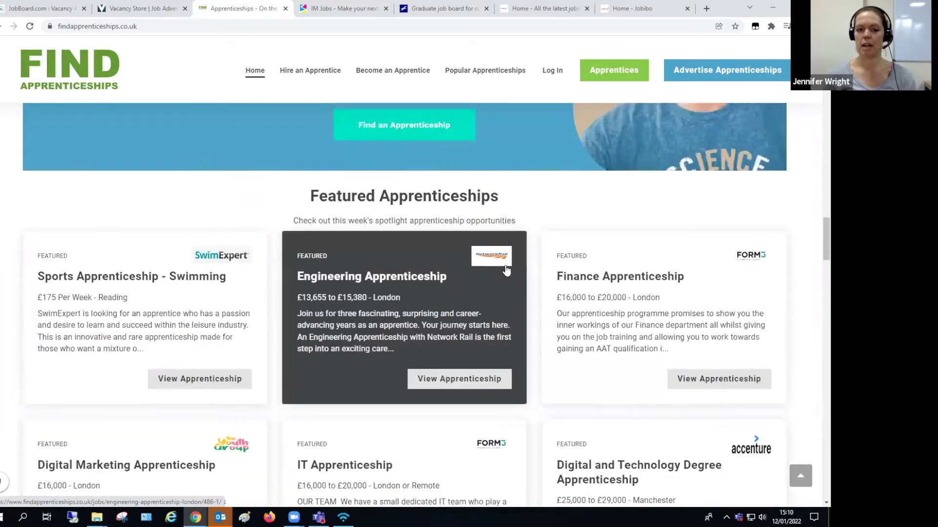
scroll(506, 267, "up", 6)
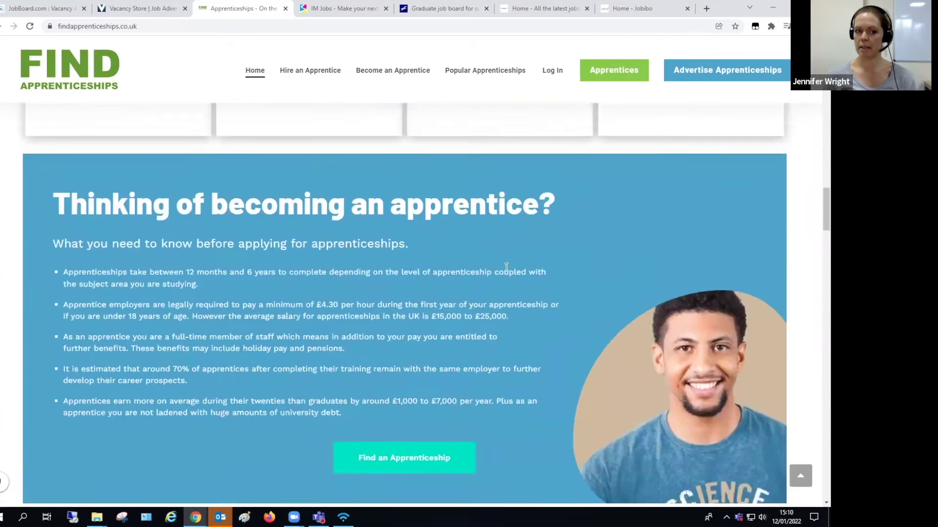
scroll(506, 270, "up", 10)
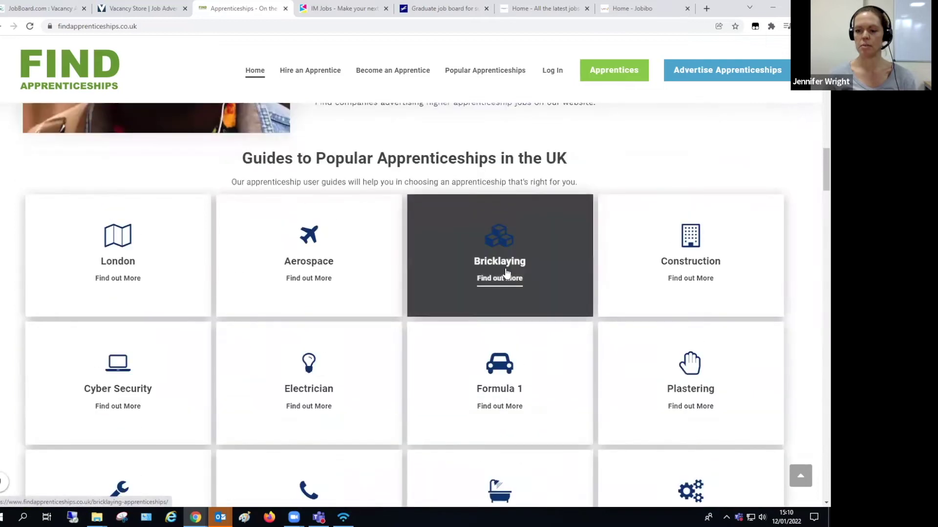
scroll(506, 277, "up", 10)
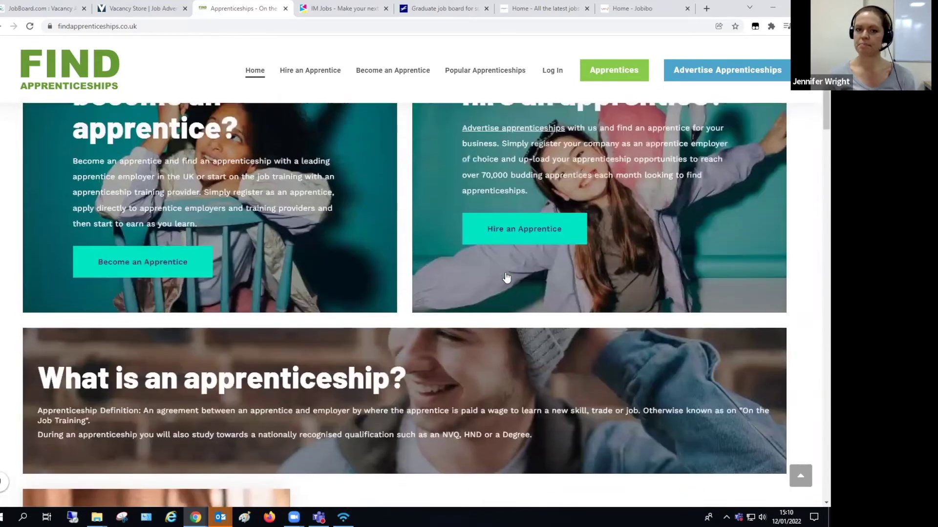
scroll(506, 278, "up", 5)
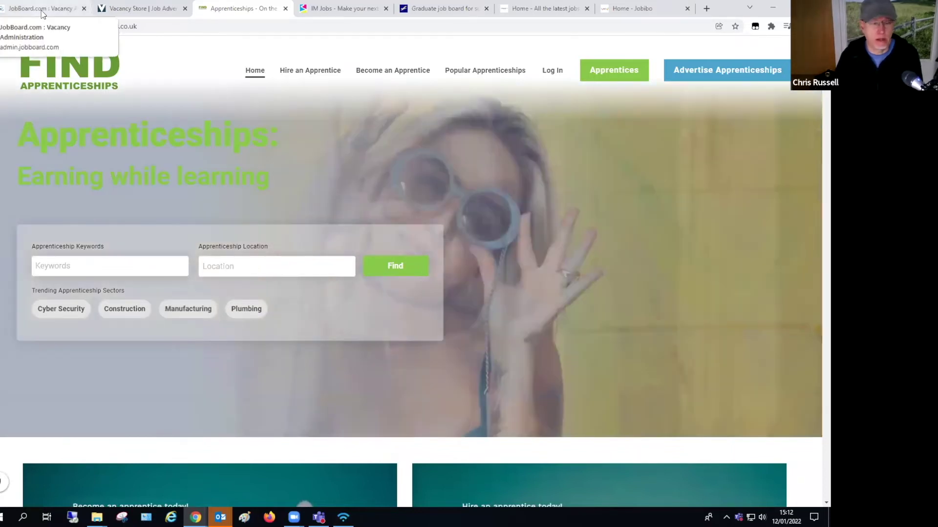
Show the Live Jobs chart on the JobBoard.com admin Dashboard, then bring up Vacancy Store's home page.
left_click(42, 10)
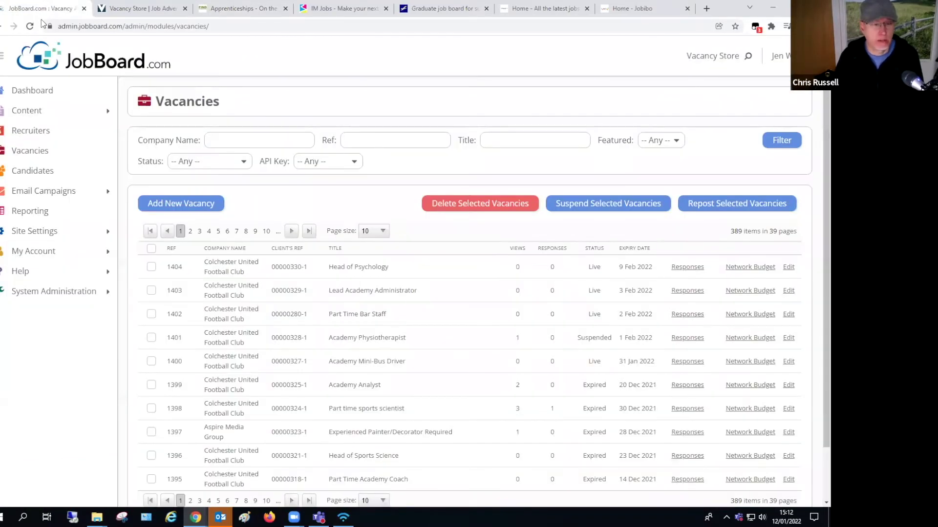
left_click(40, 90)
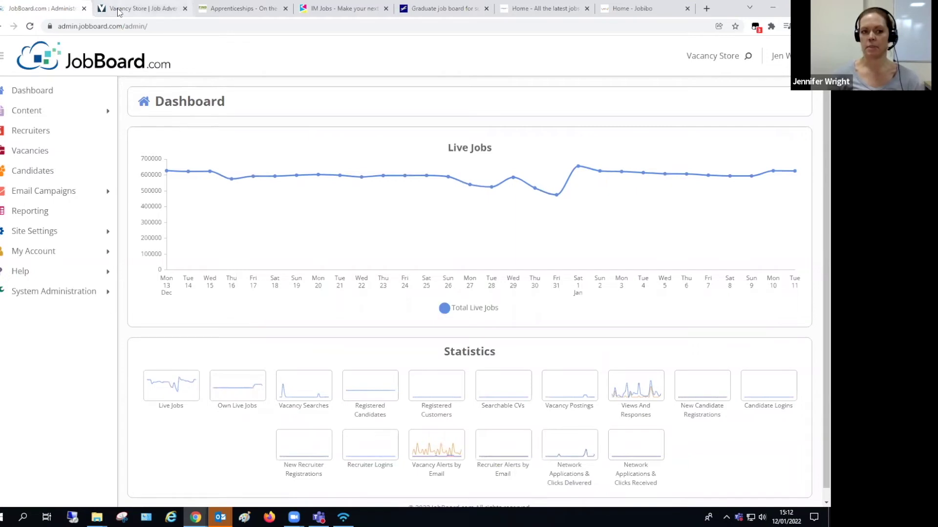
key("ctrl+Tab")
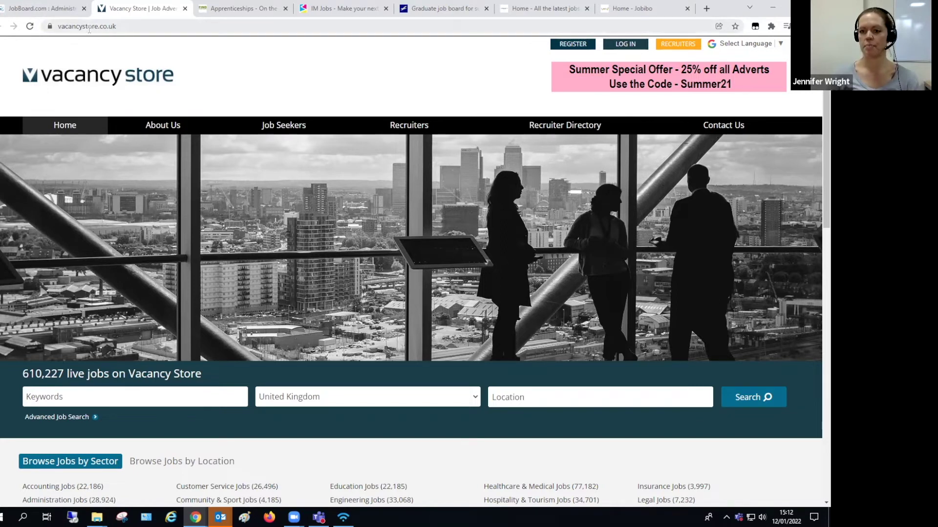
Go back to the JobBoard.com admin Dashboard with the Live Jobs chart peaking near 626,873.
left_click(44, 9)
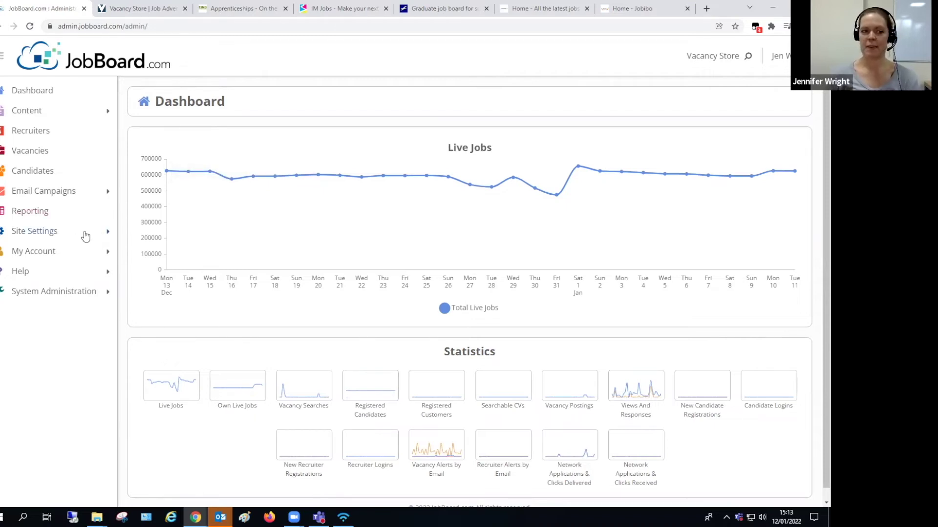
Review the Site Branding Gazette template, colours and logos, then go to Content > Main Navigation.
left_click(54, 232)
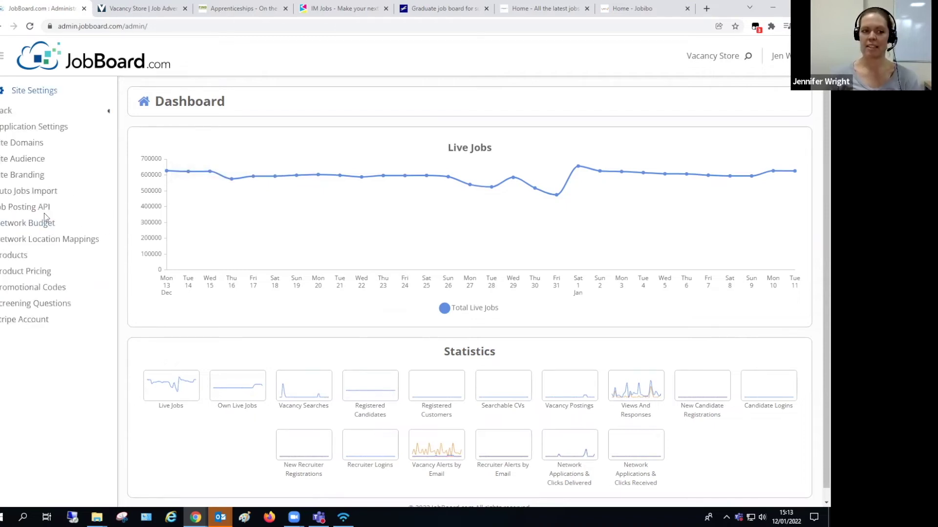
left_click(38, 178)
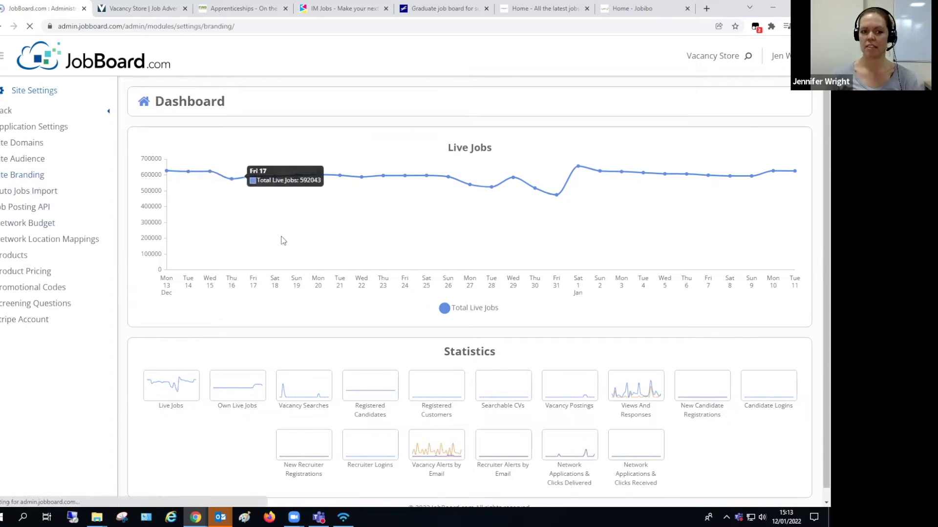
scroll(290, 241, "down", 9)
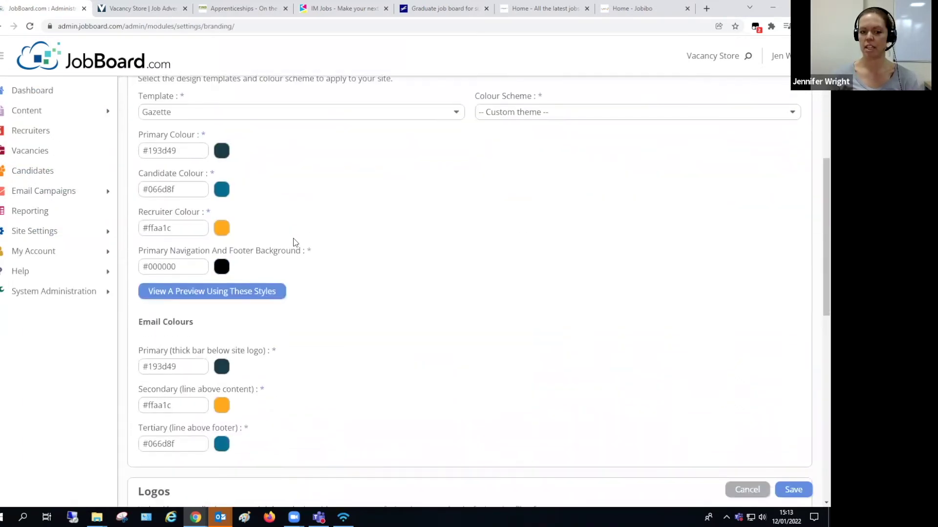
scroll(296, 243, "down", 5)
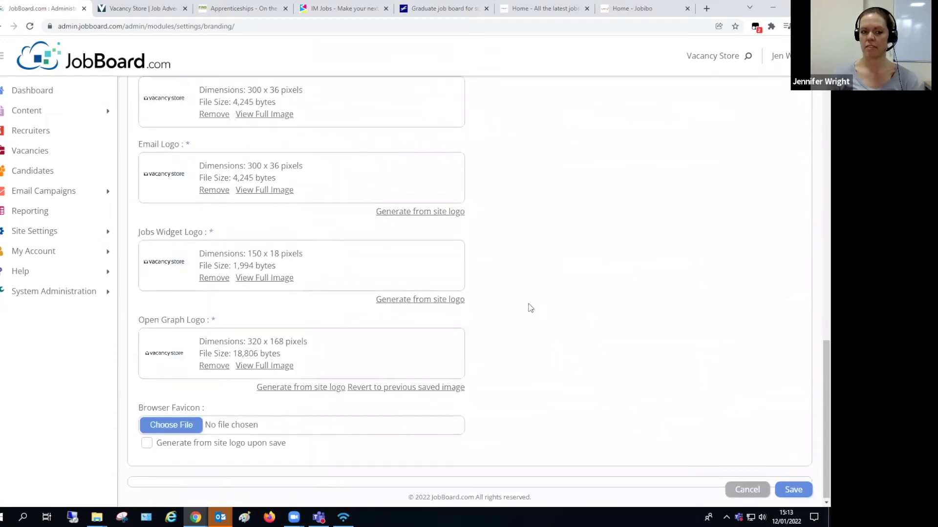
scroll(403, 300, "up", 1)
scroll(404, 299, "up", 8)
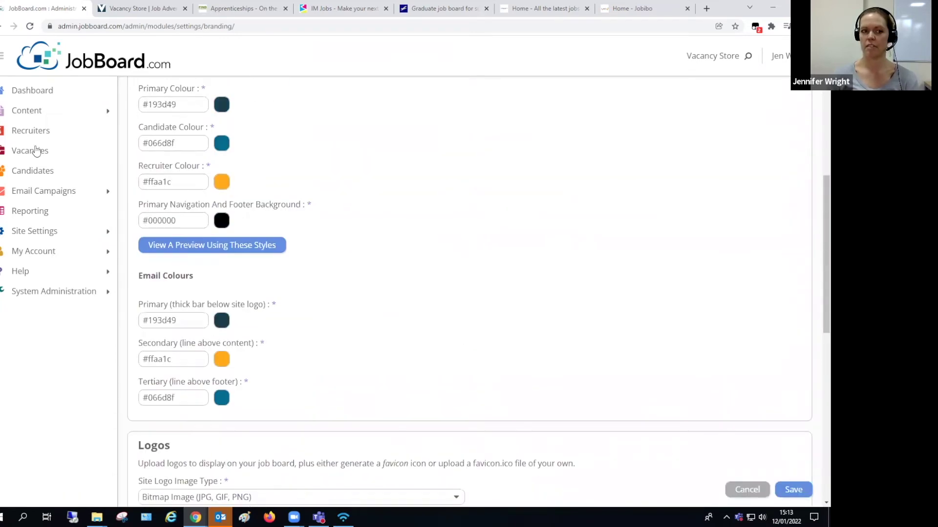
left_click(41, 116)
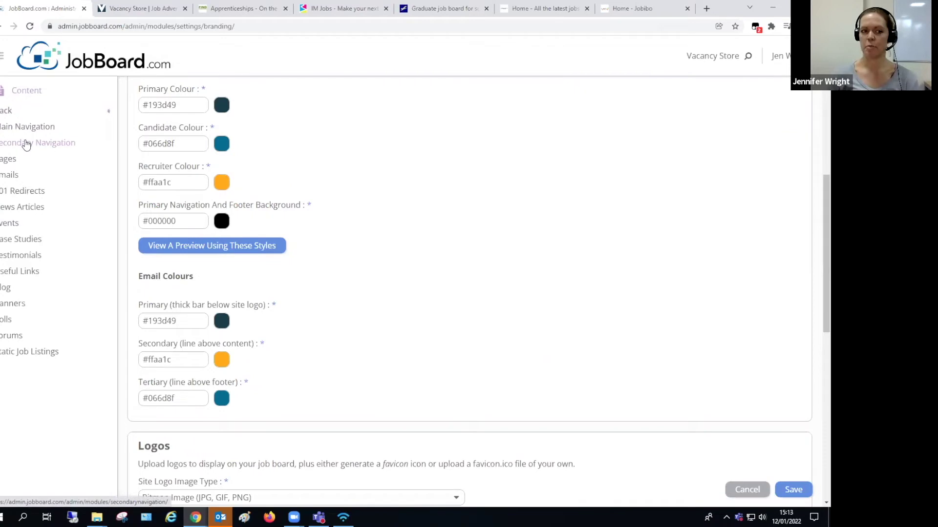
left_click(26, 133)
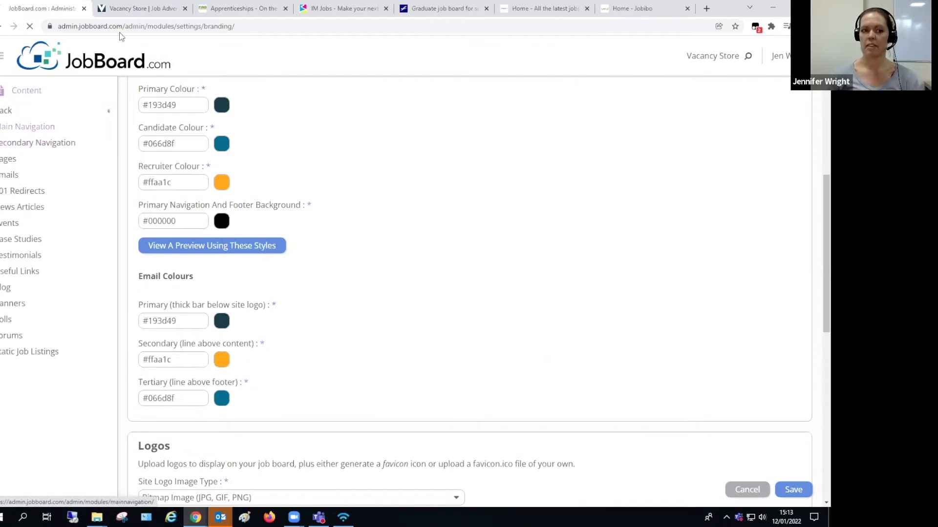
View the Hire an Apprentice page on Find Apprenticeships and the Recruiters page on Vacancy Store.
left_click(142, 9)
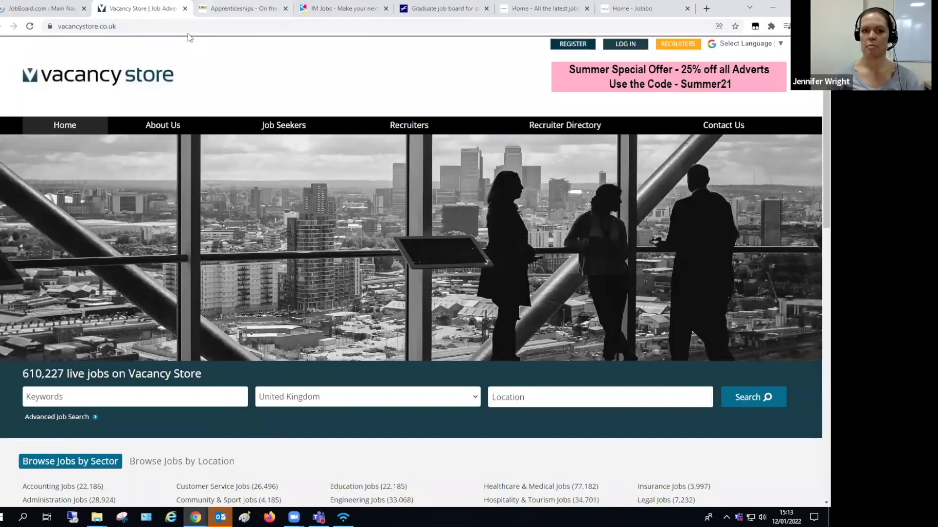
key("ctrl+Tab")
mouse_move(313, 95)
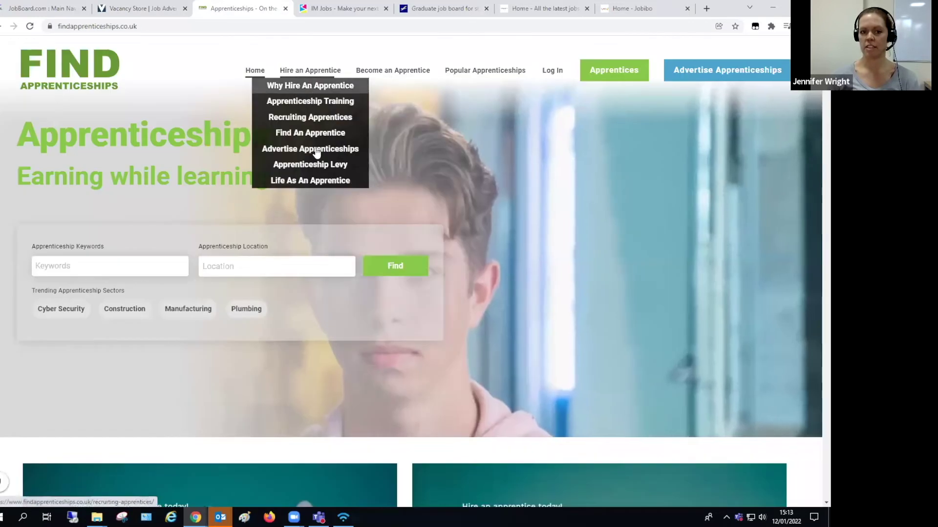
left_click(320, 72)
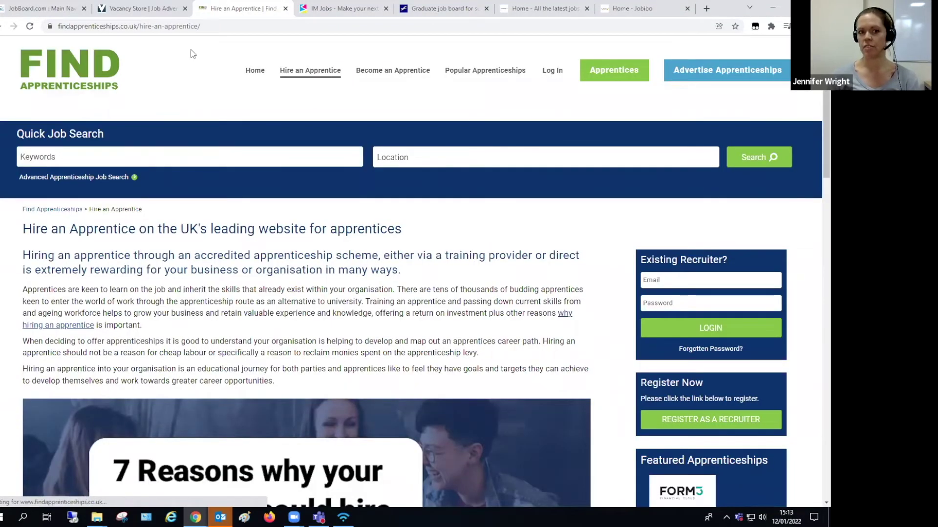
left_click(153, 16)
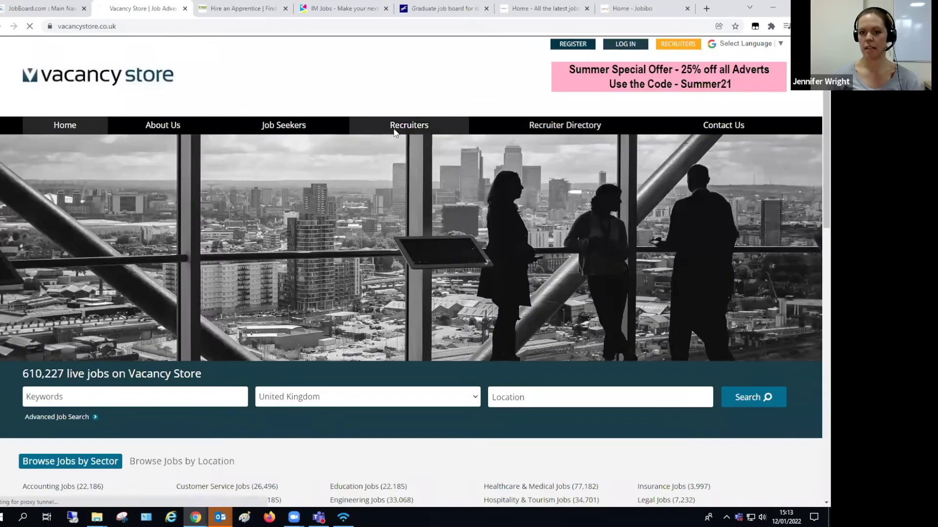
left_click(394, 131)
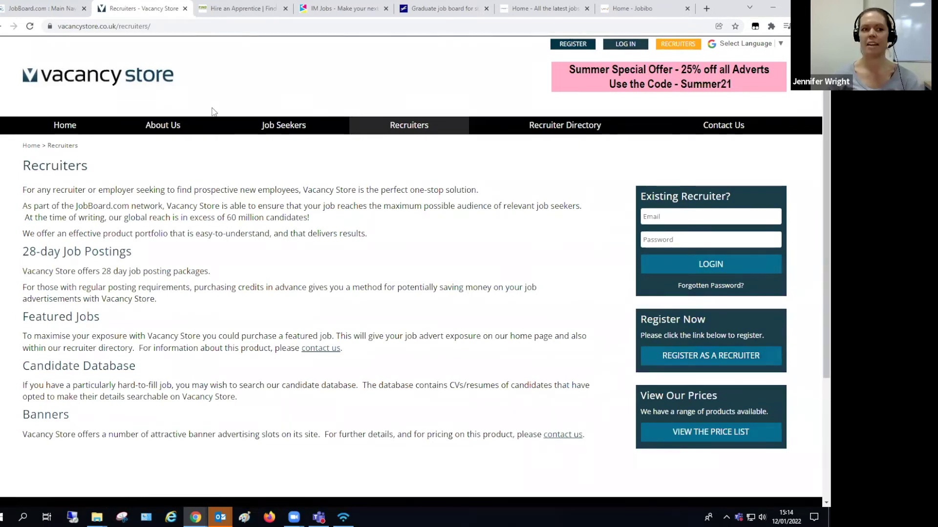
Compare the admin Main Navigation and content pages list with Vacancy Store's Recruiters page.
left_click(52, 10)
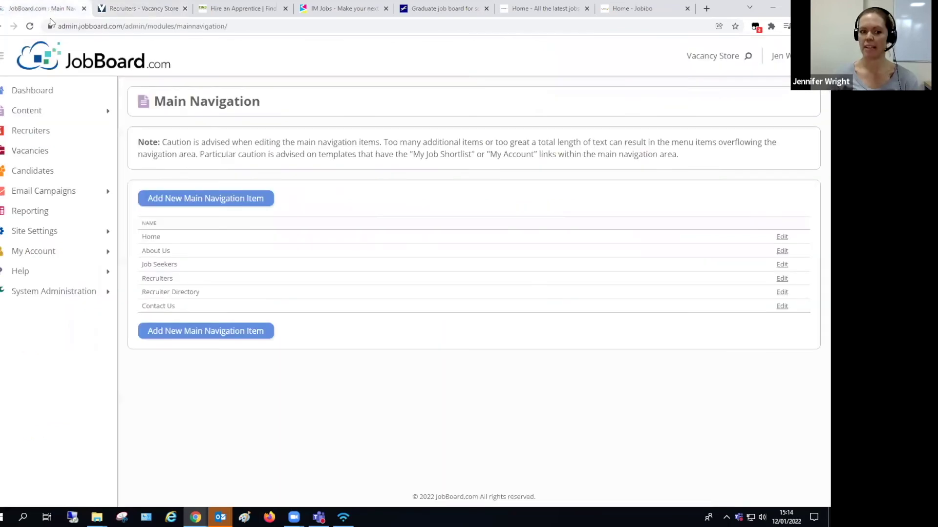
left_click(38, 112)
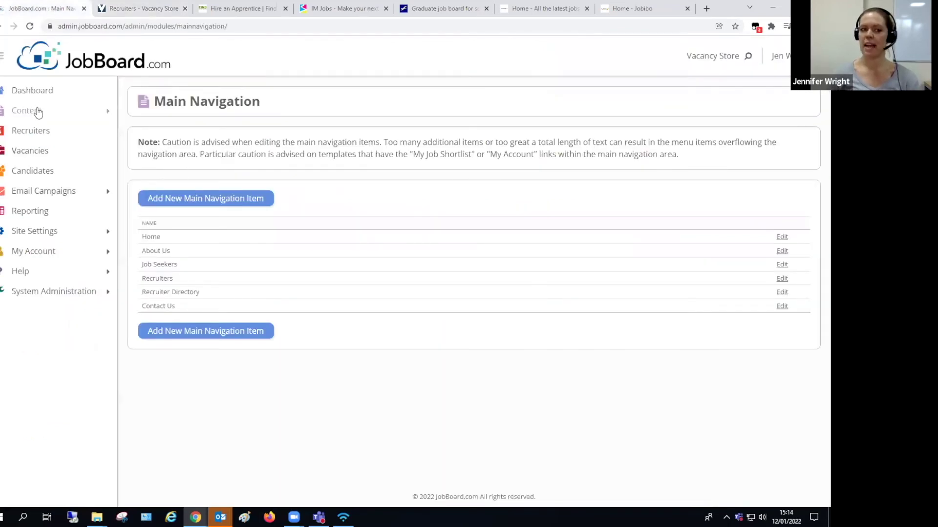
left_click(9, 160)
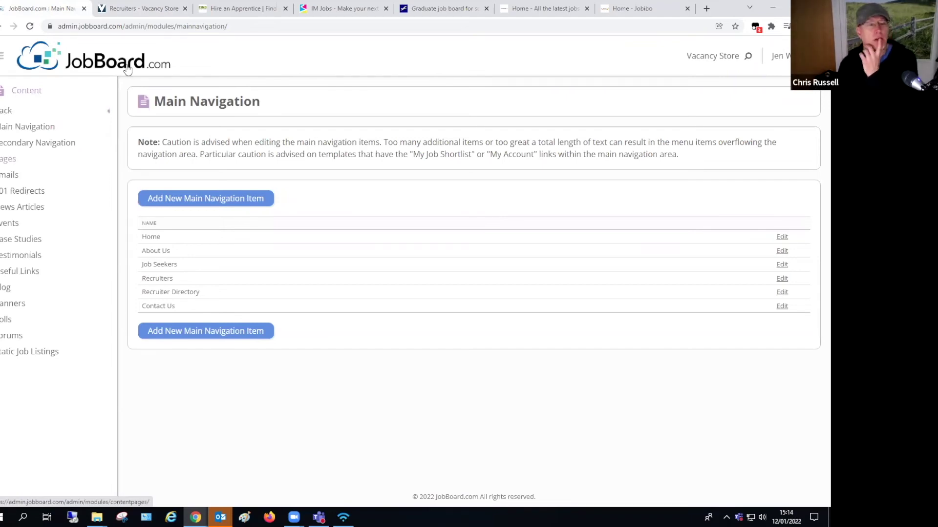
left_click(142, 8)
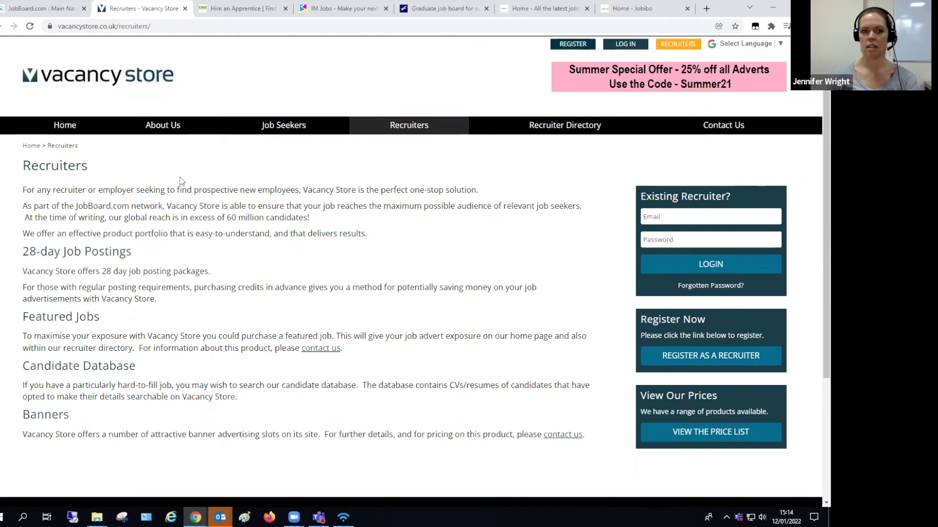
left_click(48, 7)
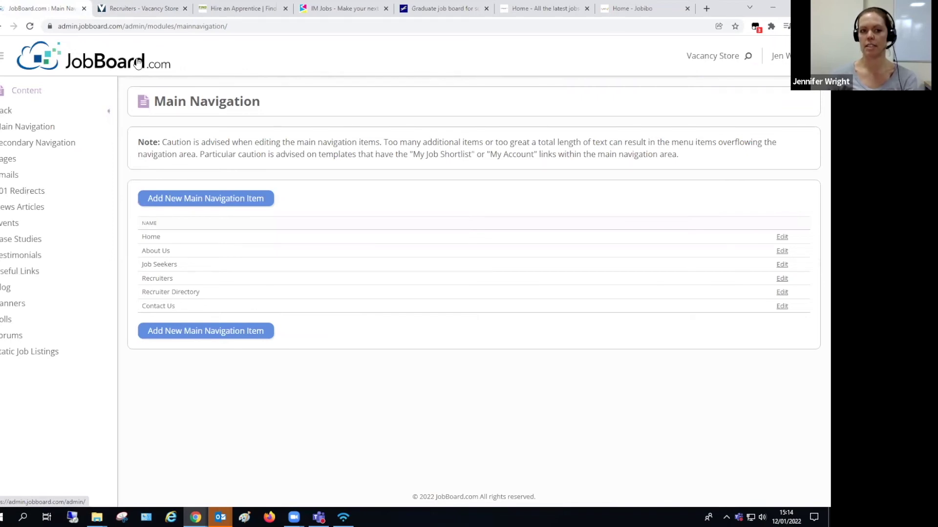
left_click(136, 12)
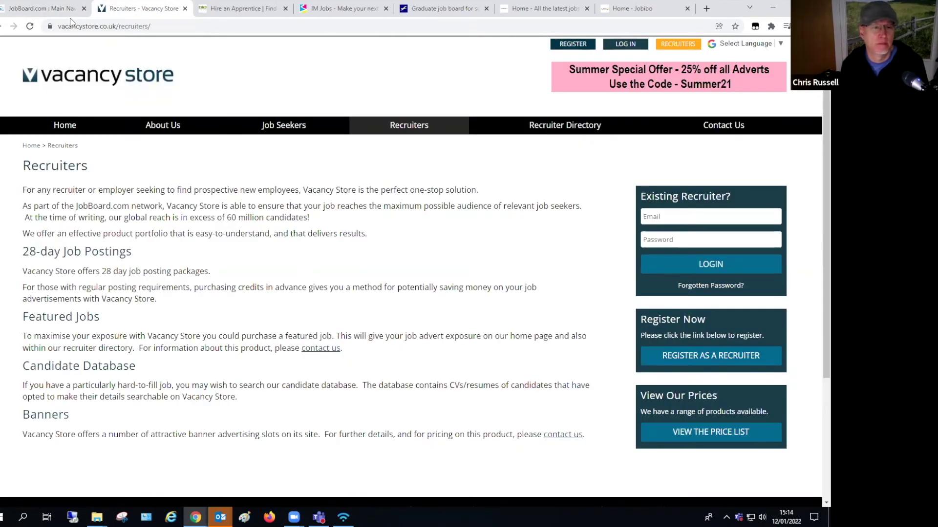
Return to the JobBoard.com admin Main Navigation page listing Home through Contact Us.
left_click(45, 12)
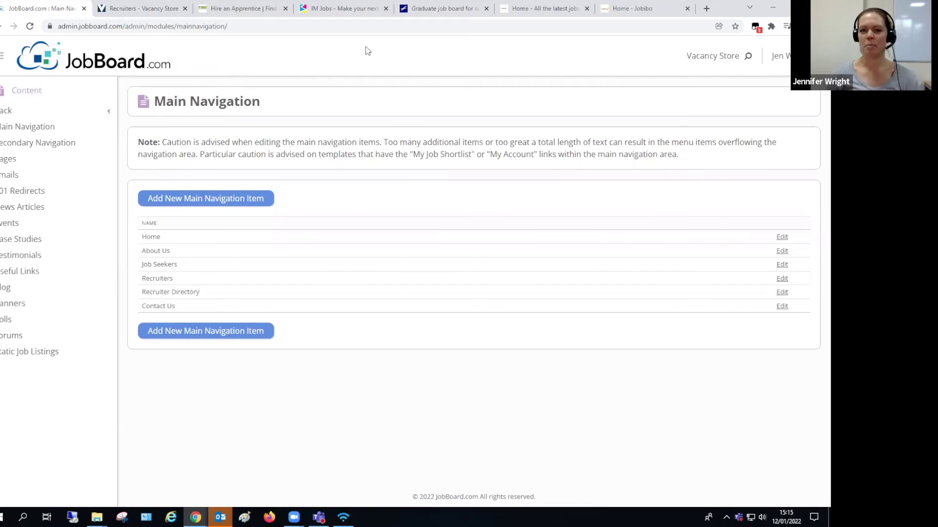
Bring up the Gradsouthwest graduate job board site and scroll down its page.
left_click(428, 16)
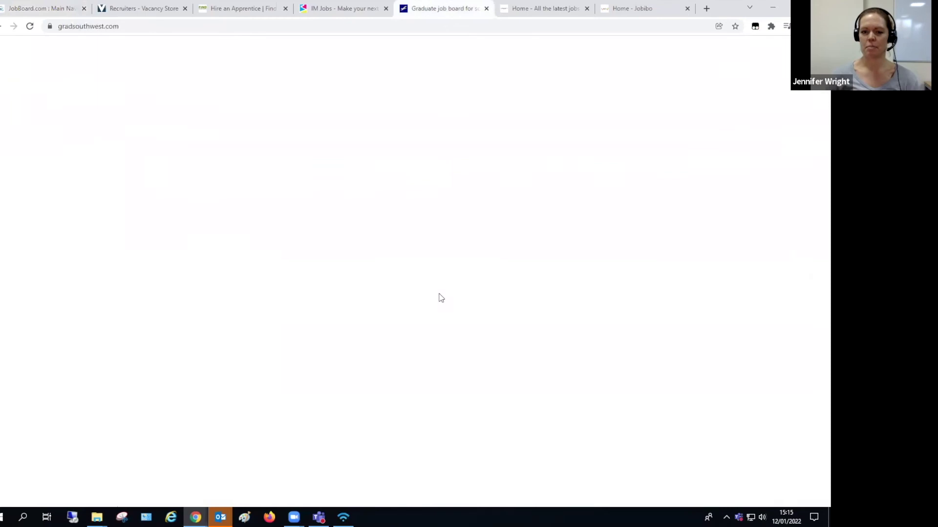
scroll(445, 342, "down", 12)
scroll(444, 351, "down", 7)
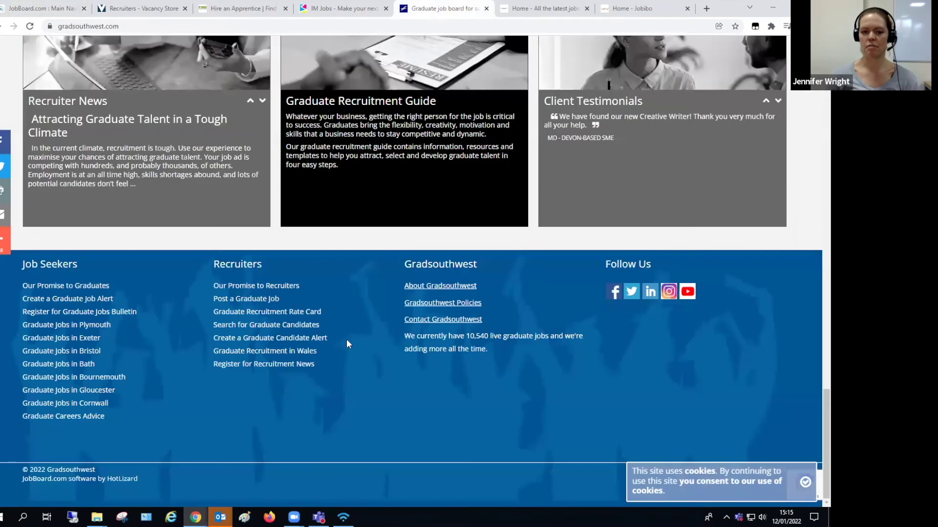
Review the Graduate Recruitment Rate Card: job postings from £100.00 up to the £940.00 Graduate Scheme Package.
left_click(267, 312)
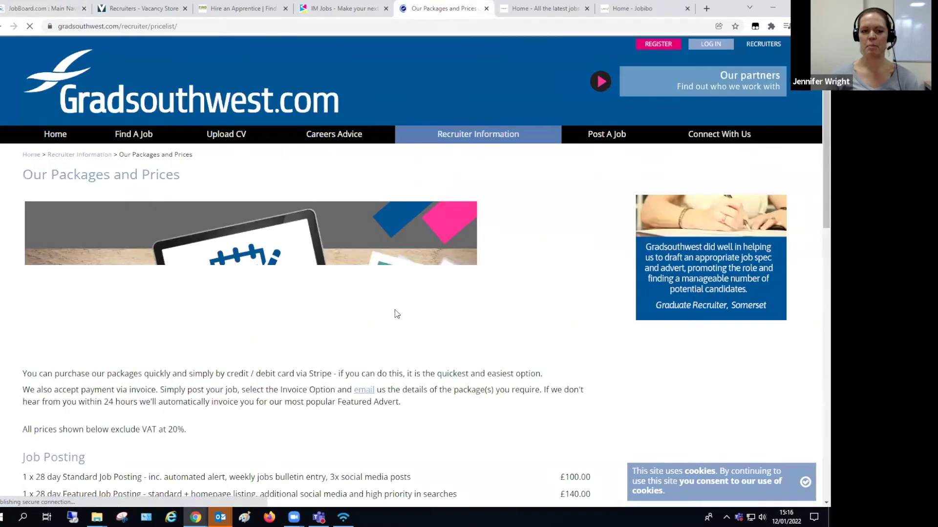
scroll(393, 314, "down", 4)
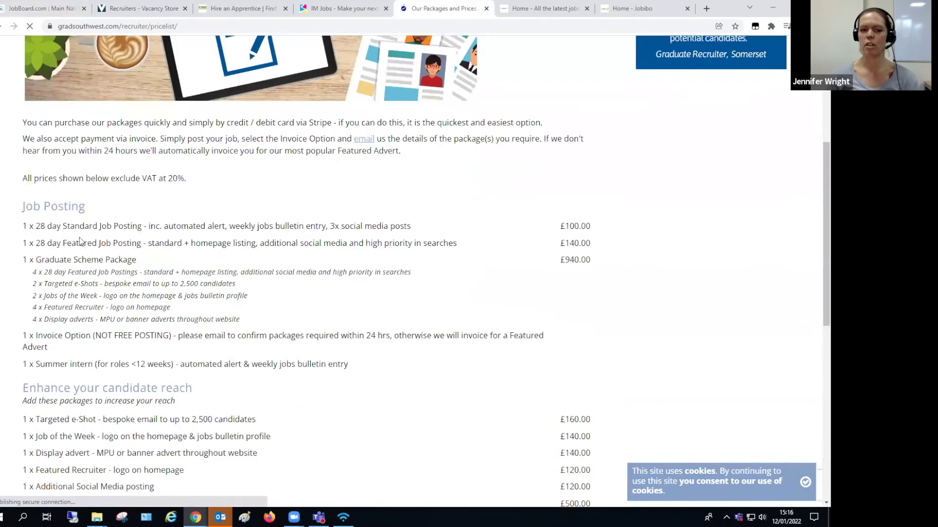
scroll(86, 233, "down", 1)
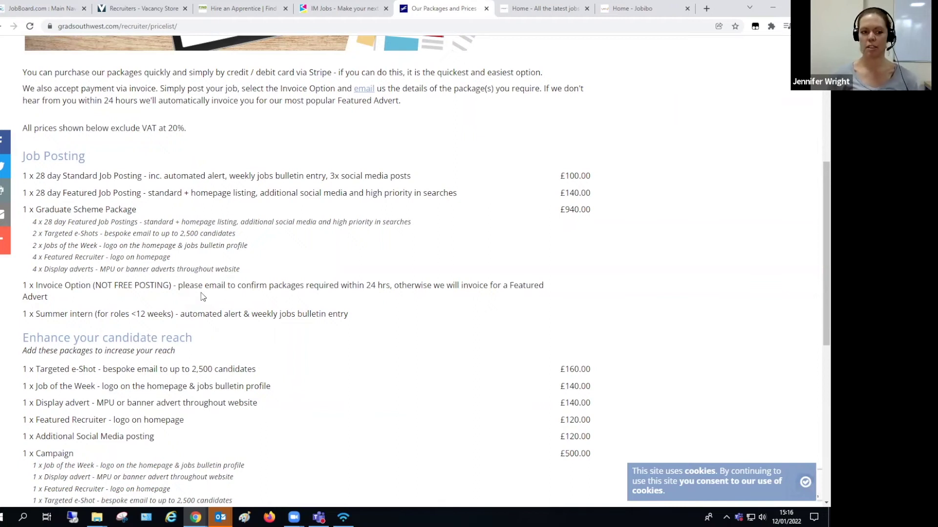
scroll(180, 315, "down", 2)
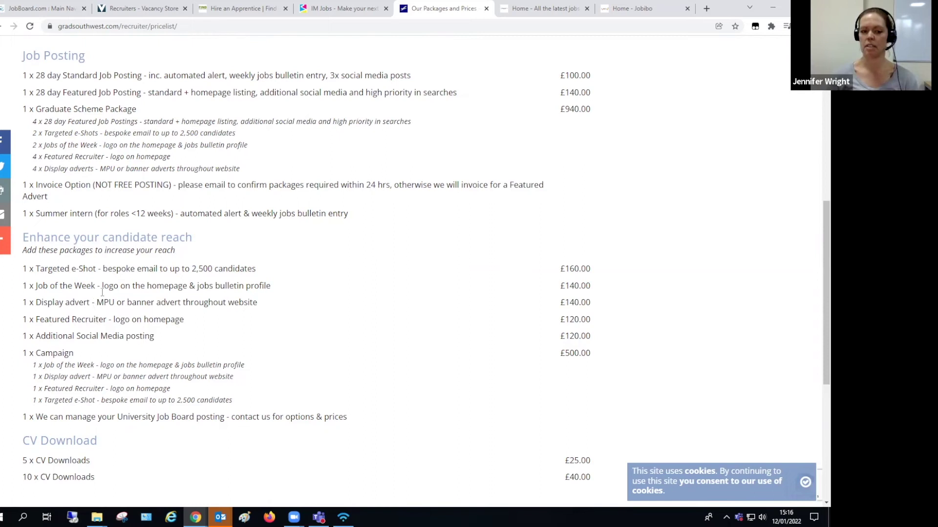
scroll(218, 300, "up", 6)
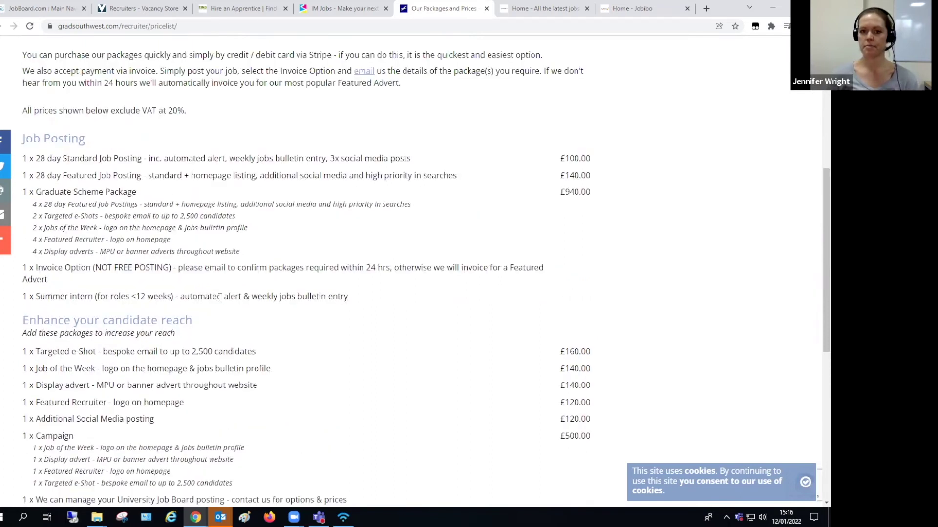
scroll(221, 297, "up", 2)
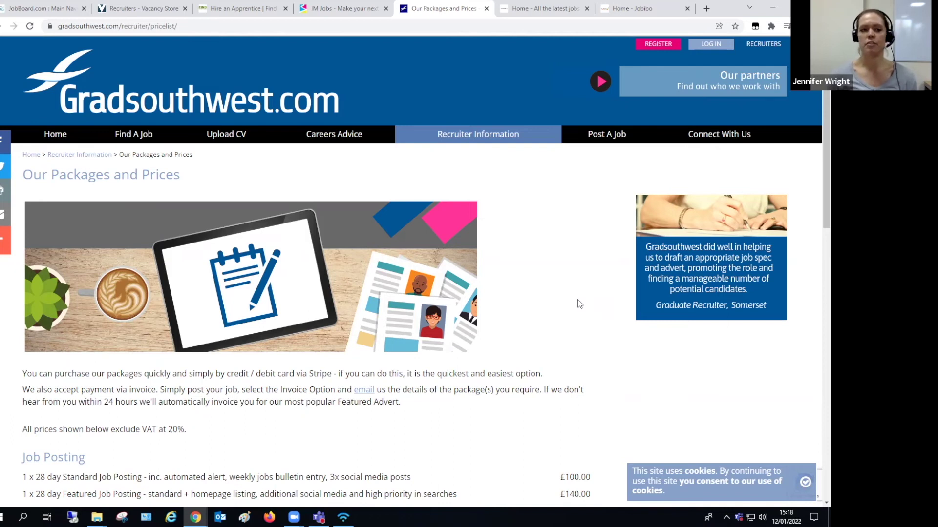
Go to the admin's Site Settings > Application Settings page.
left_click(20, 9)
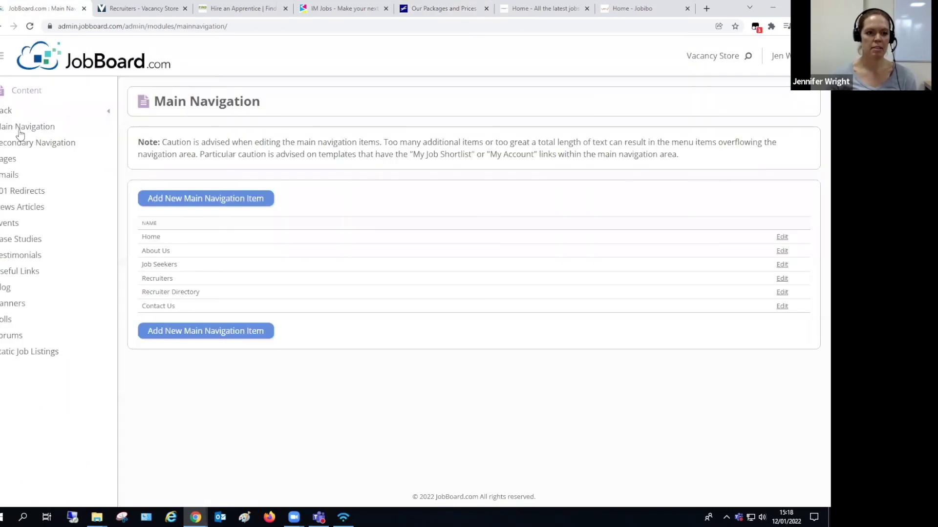
left_click(11, 115)
left_click(35, 231)
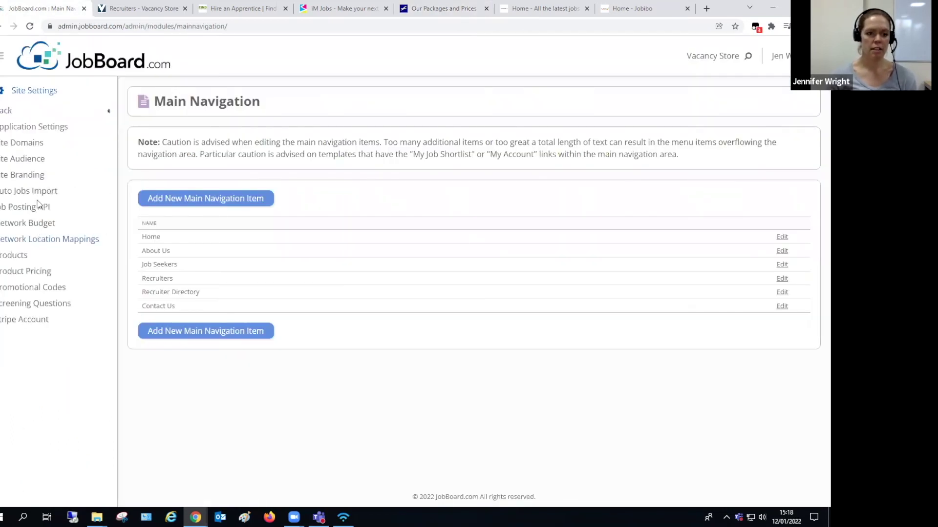
left_click(49, 128)
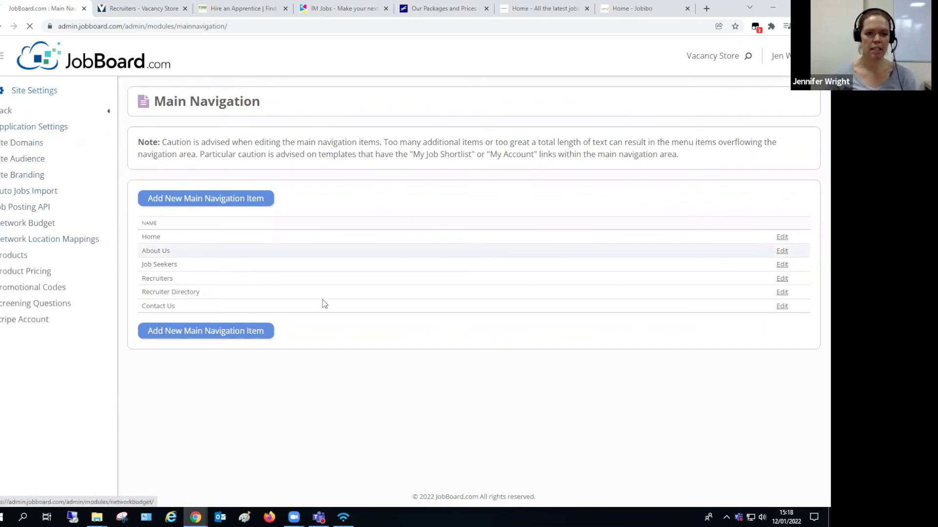
Review the Google reCAPTCHA v2 spam protection and the network jobs setting of Bounce.
scroll(398, 342, "down", 20)
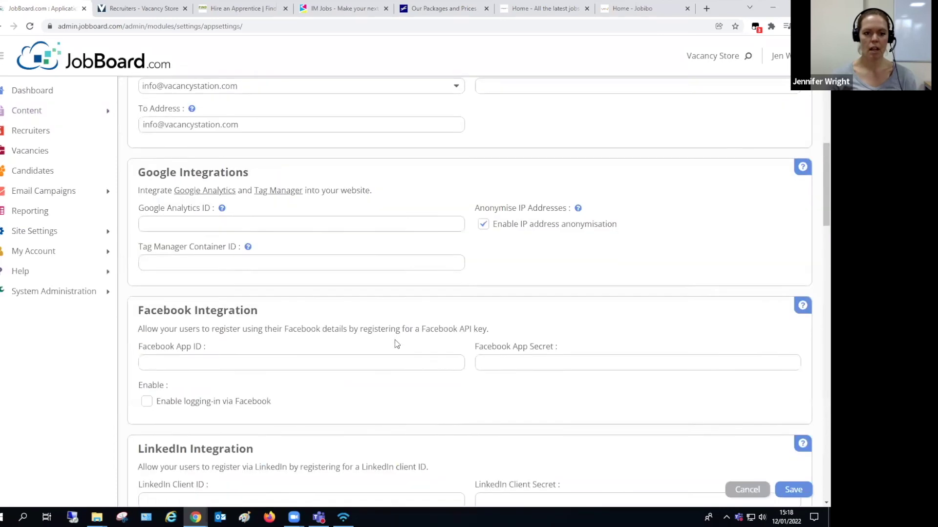
scroll(397, 342, "down", 8)
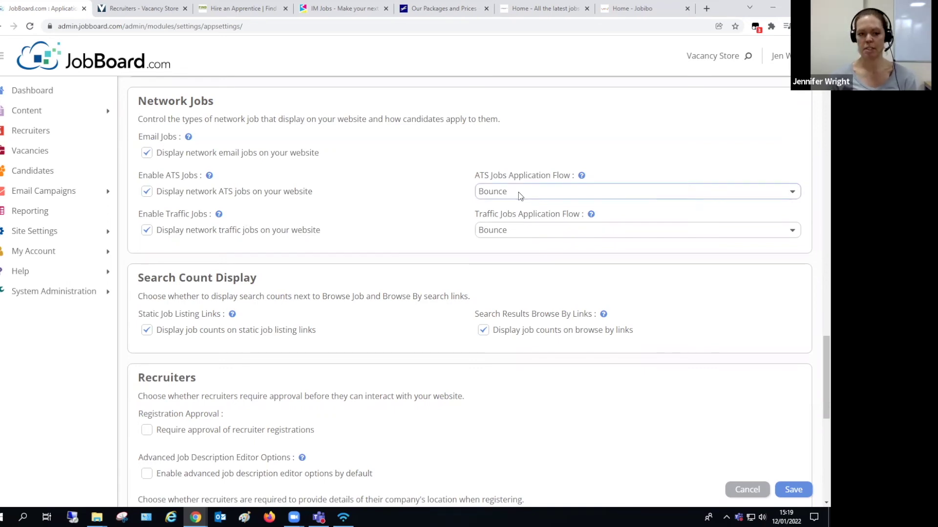
scroll(517, 196, "down", 5)
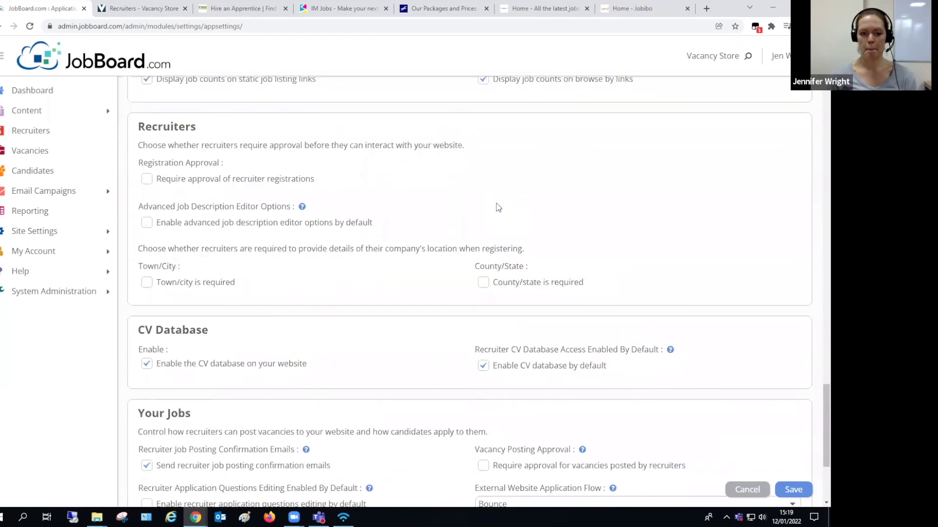
scroll(291, 298, "down", 2)
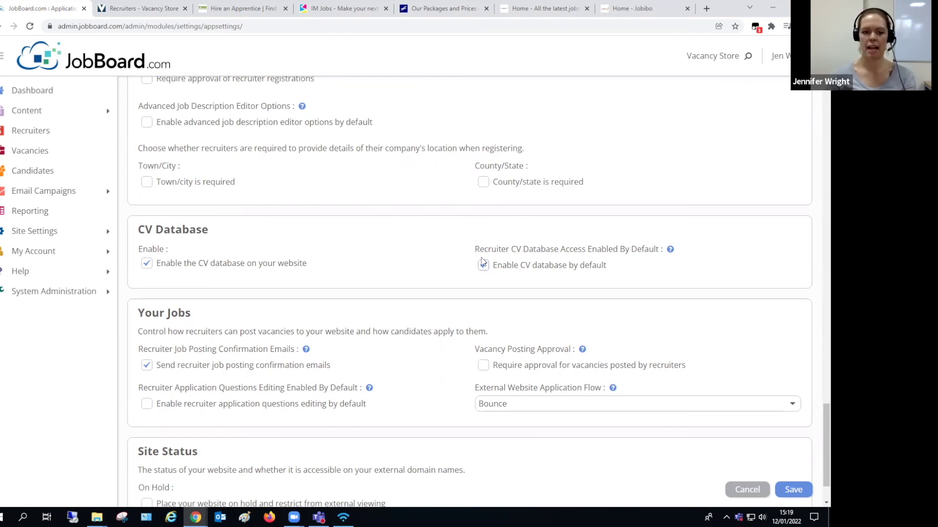
scroll(356, 307, "up", 6)
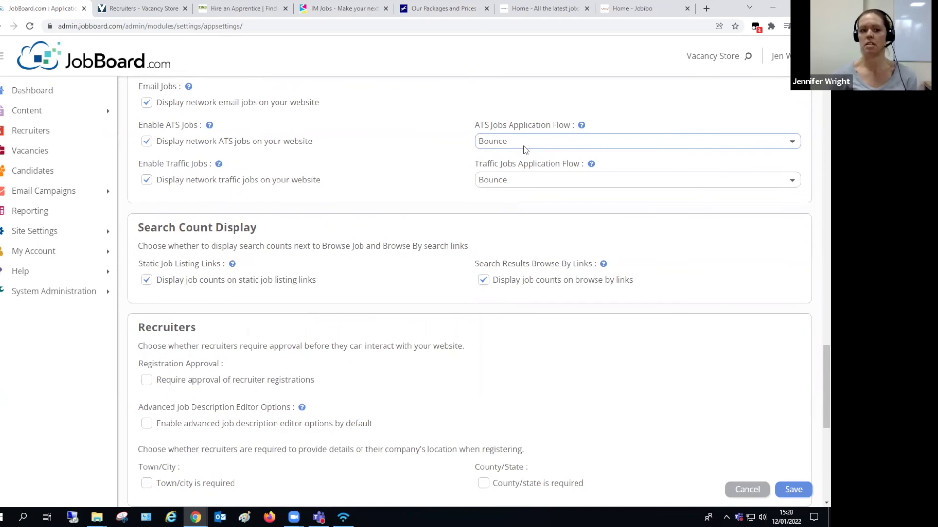
scroll(394, 198, "up", 4)
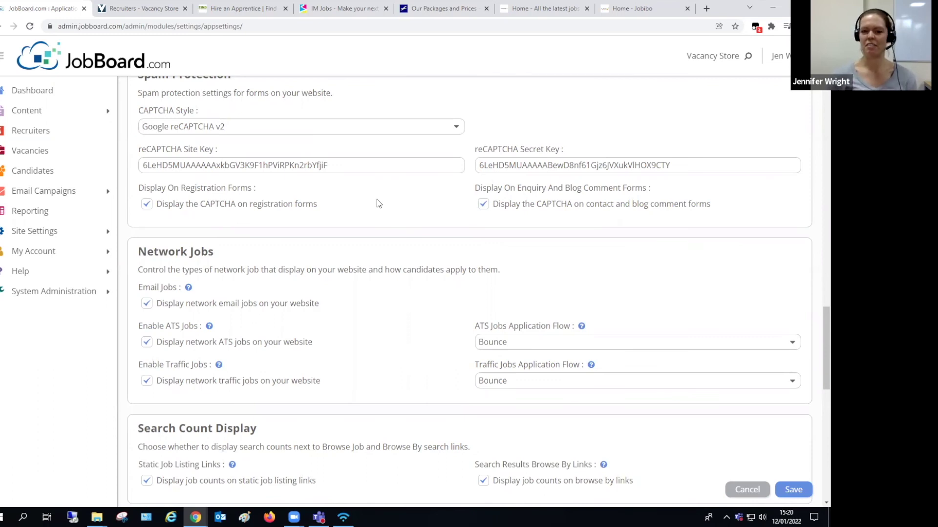
left_click(60, 230)
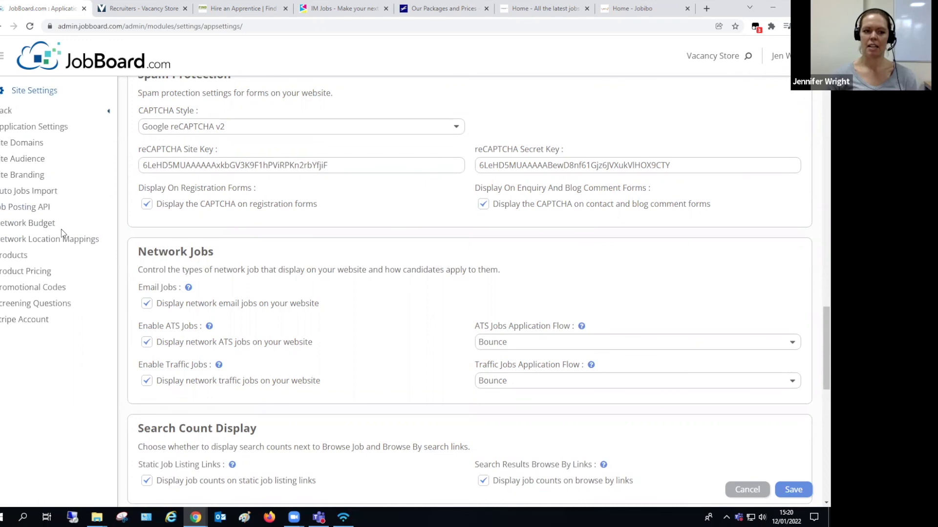
Check the Site Audience page, where all sectors and all listed countries are ticked.
left_click(43, 165)
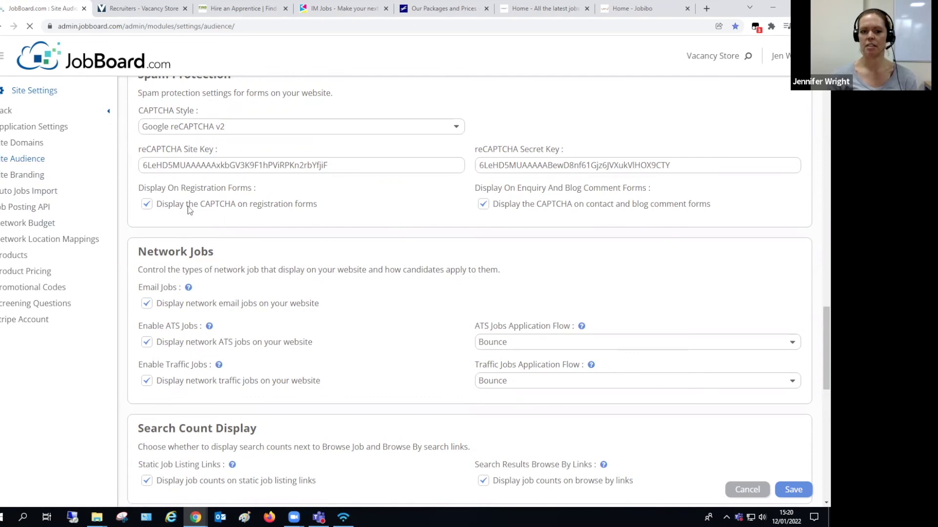
scroll(183, 224, "down", 3)
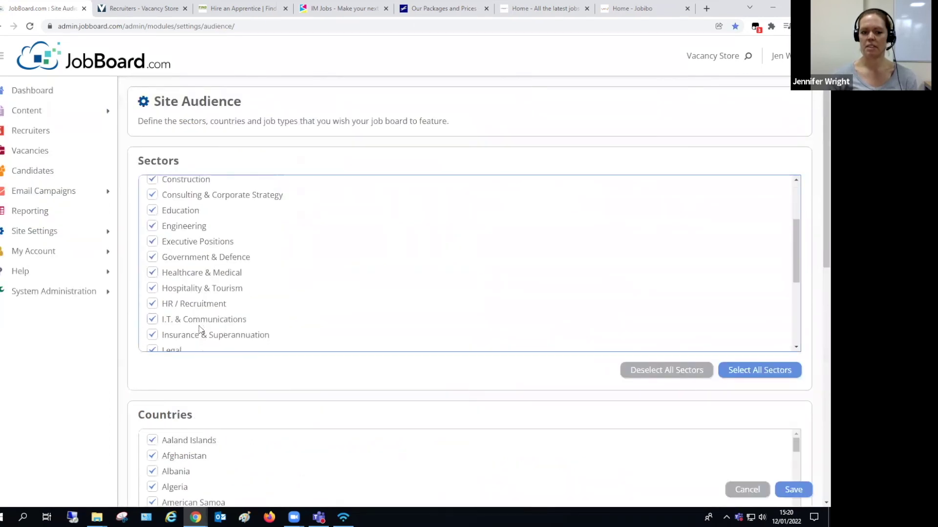
scroll(199, 330, "down", 3)
scroll(168, 374, "down", 4)
scroll(169, 371, "down", 5)
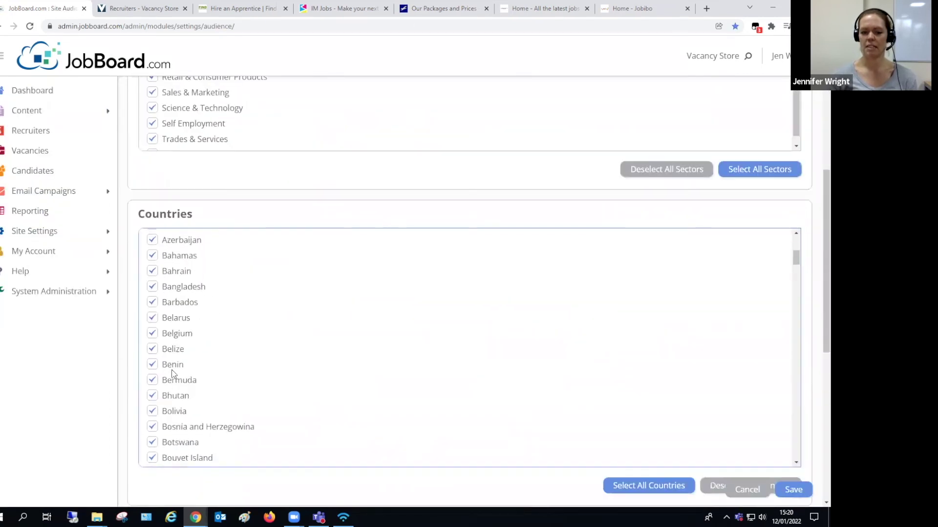
scroll(171, 371, "down", 8)
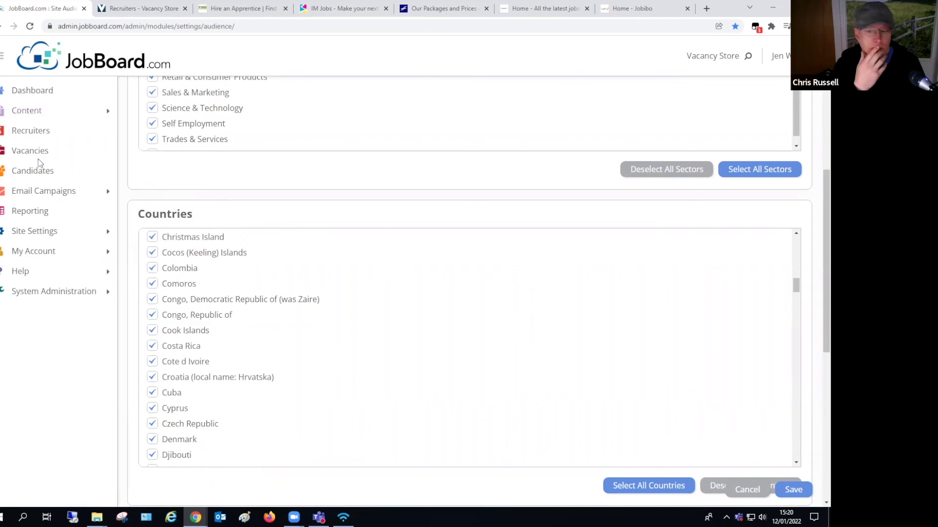
View Content > 301 Redirects, listing three redirects from old vacancystore.co.uk URLs.
left_click(43, 117)
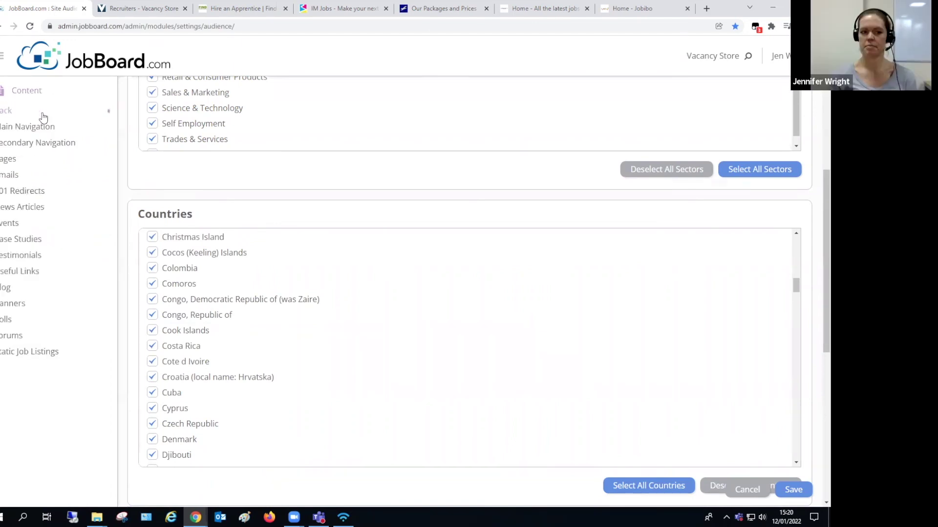
left_click(27, 192)
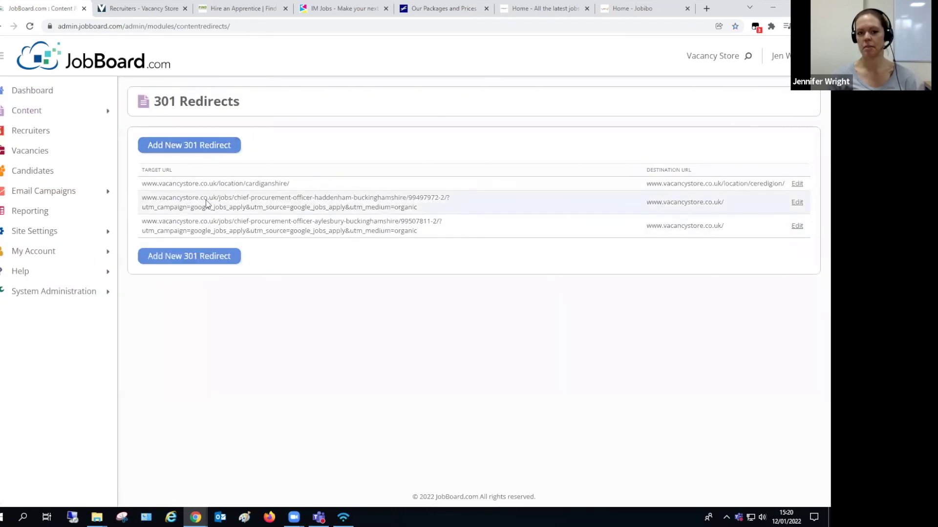
left_click(44, 112)
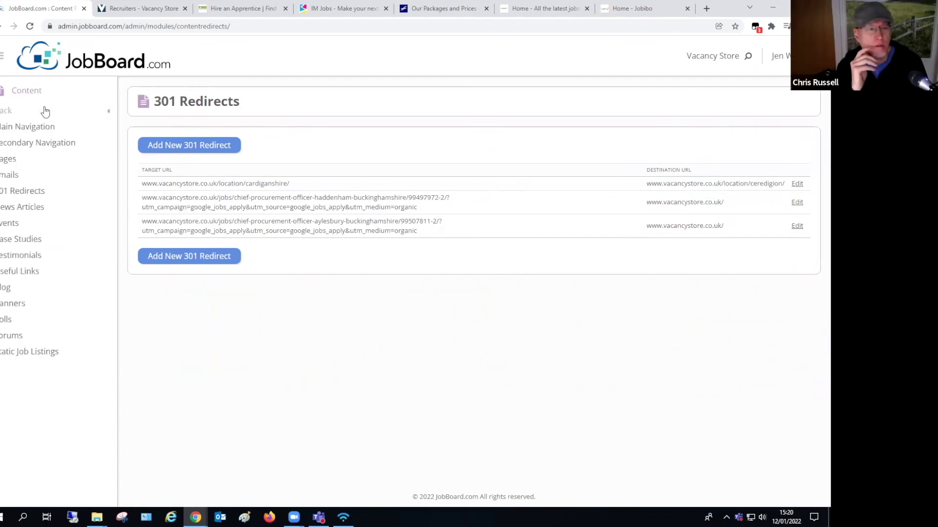